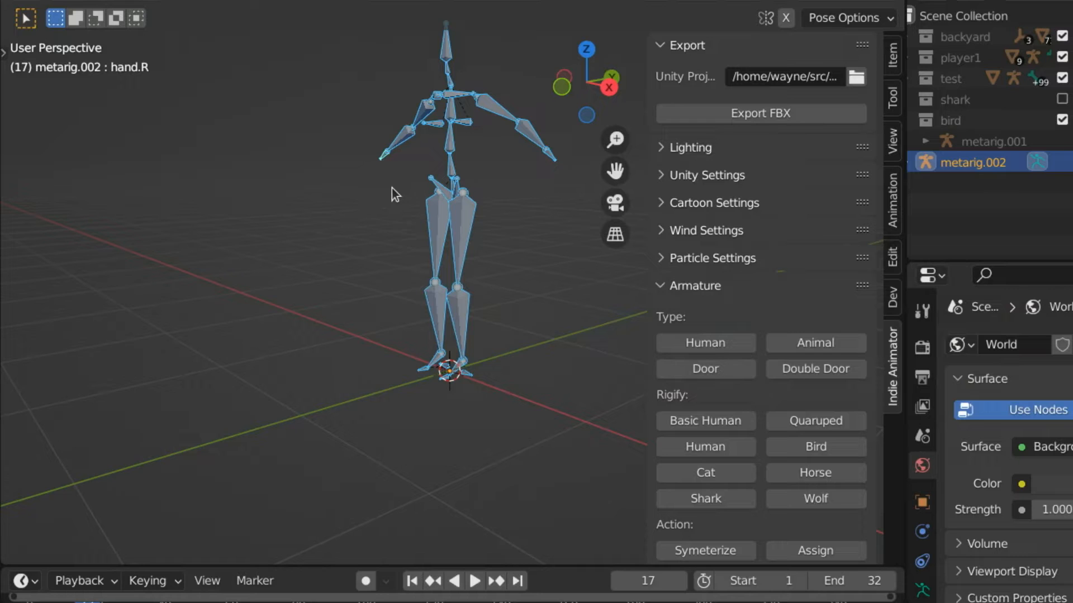
Step: Return the basic human metarig to Object Mode and delete it from the scene
left_click(370, 250)
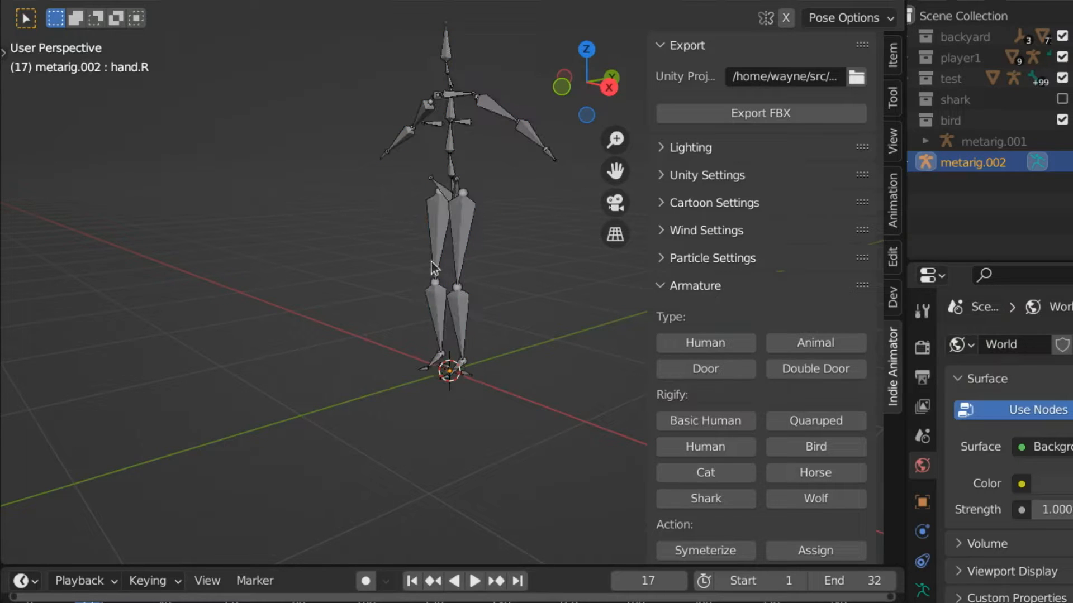
key("ctrl+Tab")
key("x")
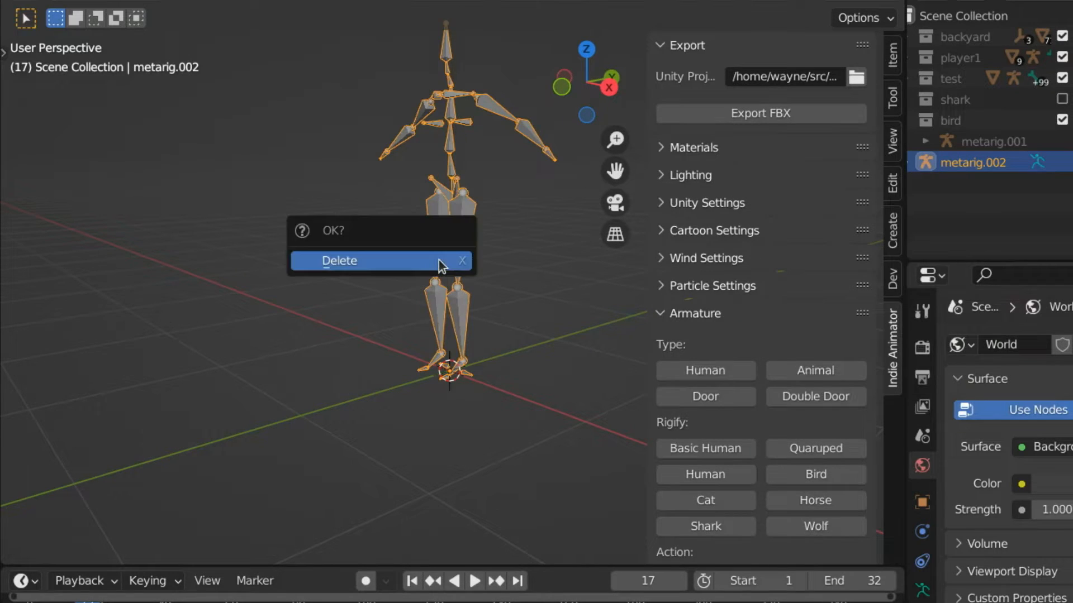
left_click(439, 261)
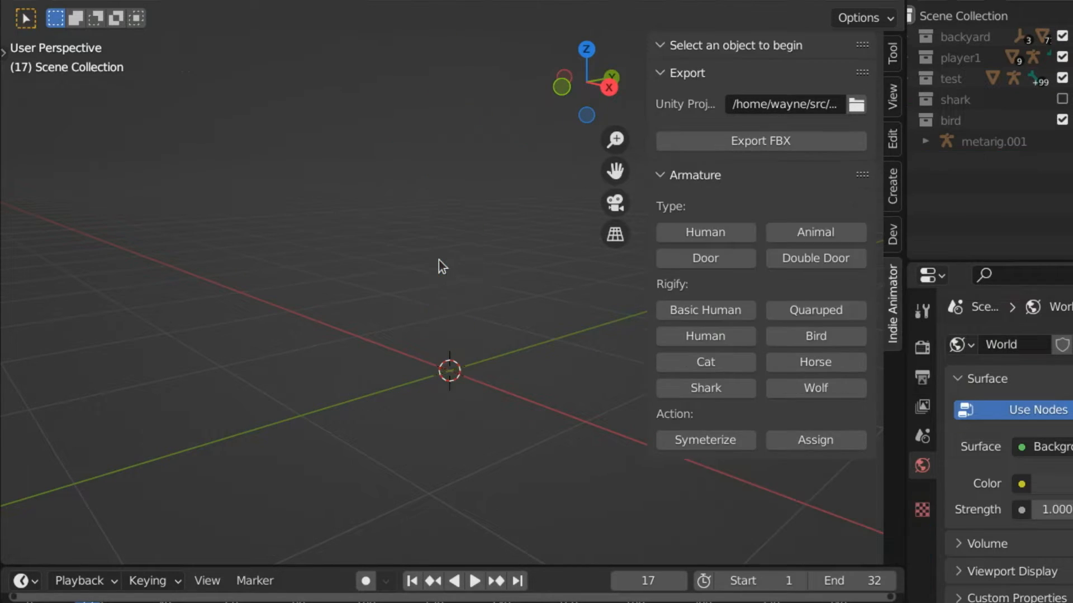
Step: Generate the Rigify Quaruped armature to preview its bones, and delete it from the scene
left_click(835, 310)
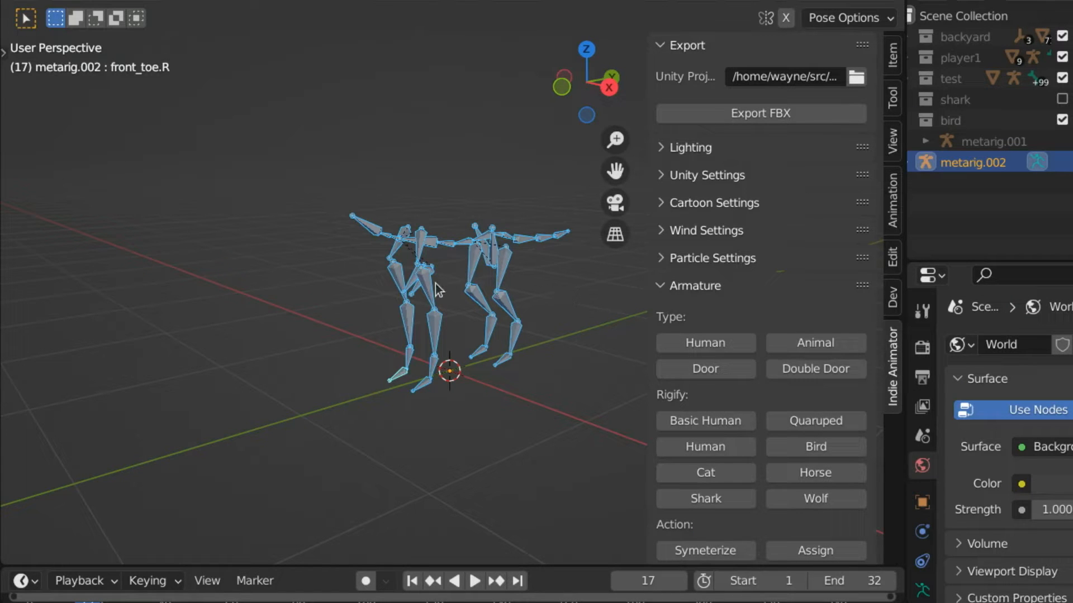
key("ctrl+Tab")
key("x")
left_click(438, 287)
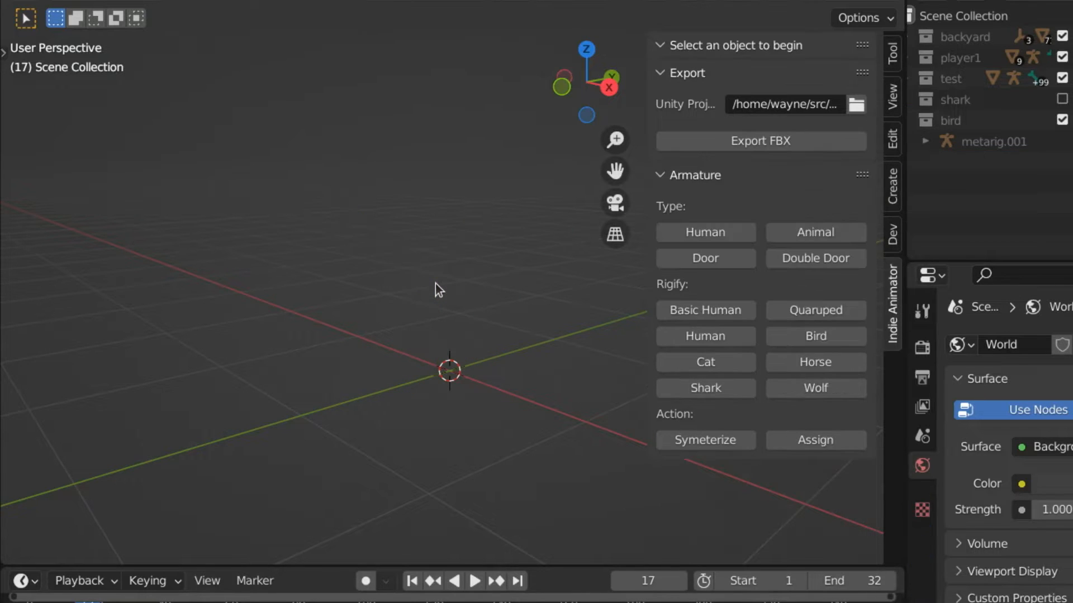
Step: Generate the full Rigify Human armature with face and finger bones, and delete it after previewing
left_click(728, 340)
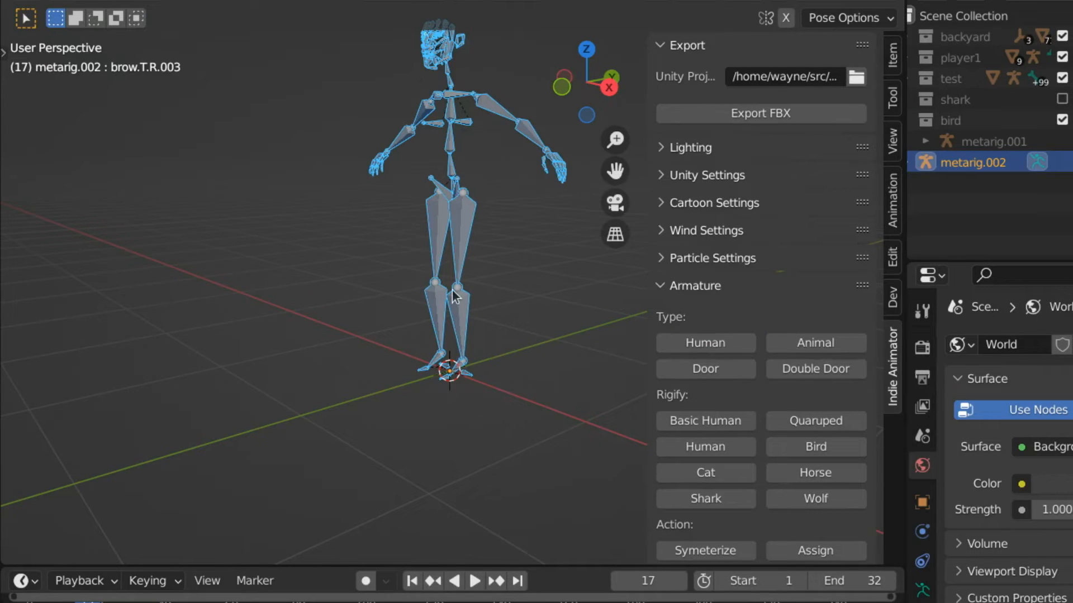
scroll(462, 263, "down", 2)
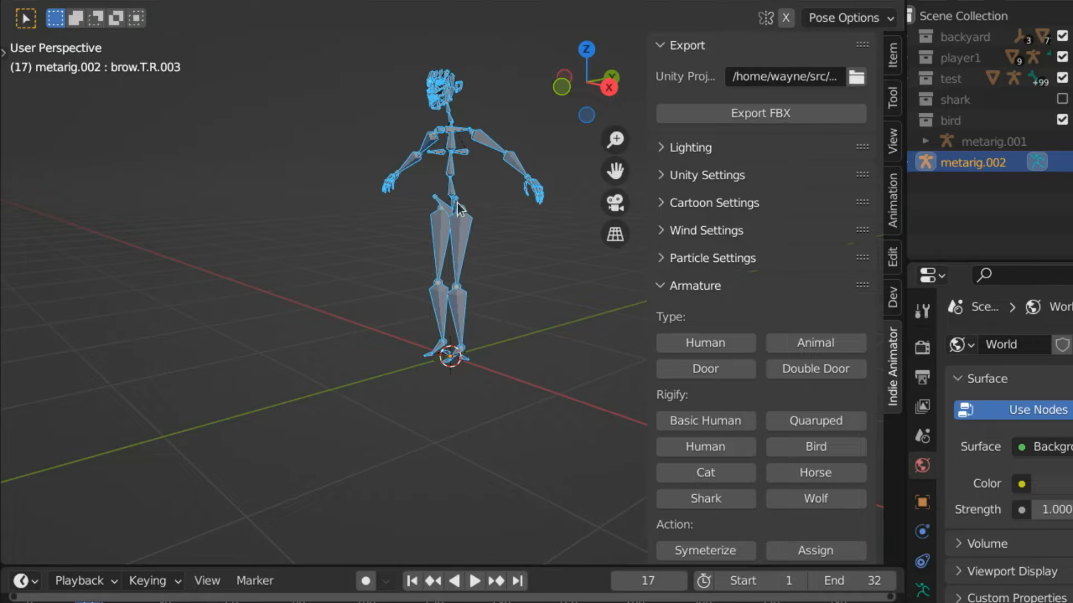
key("ctrl+Tab")
key("x")
left_click(447, 226)
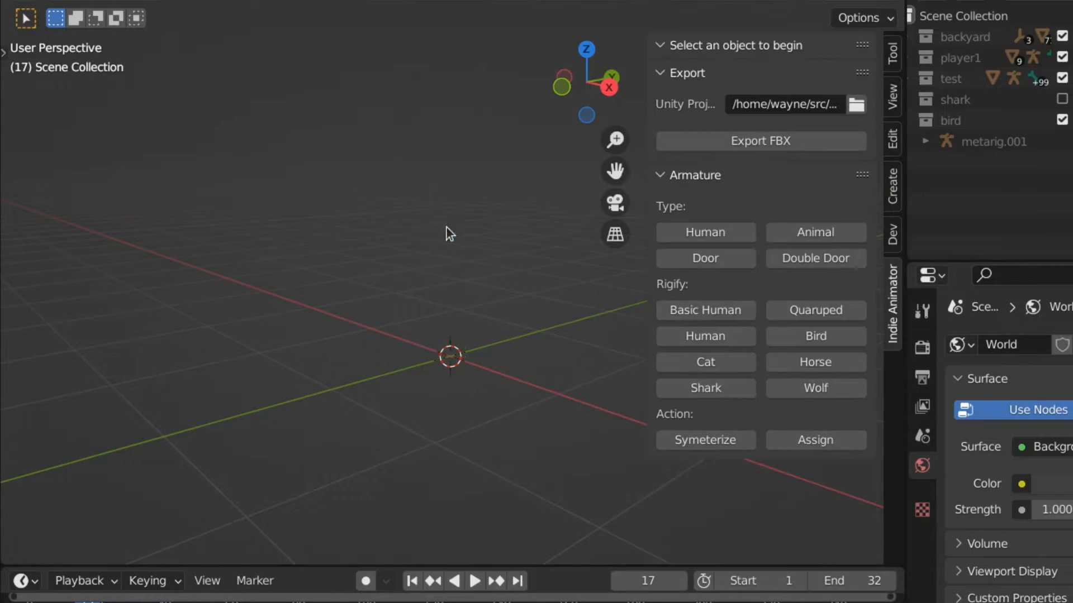
Step: Generate the Rigify Bird armature in the empty scene as a preview, and delete it
left_click(796, 339)
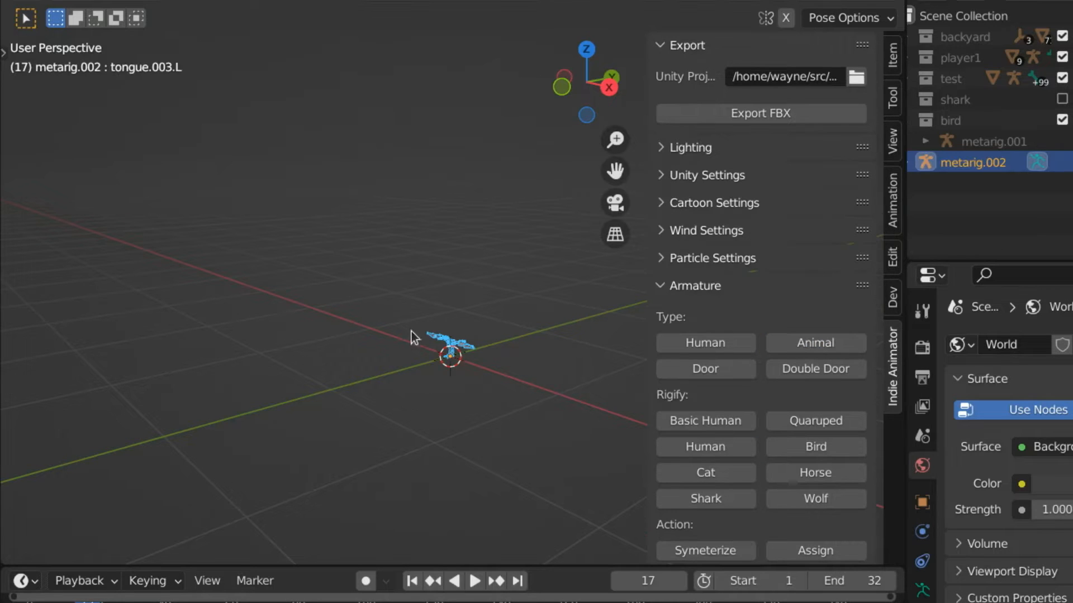
key("ctrl+Tab")
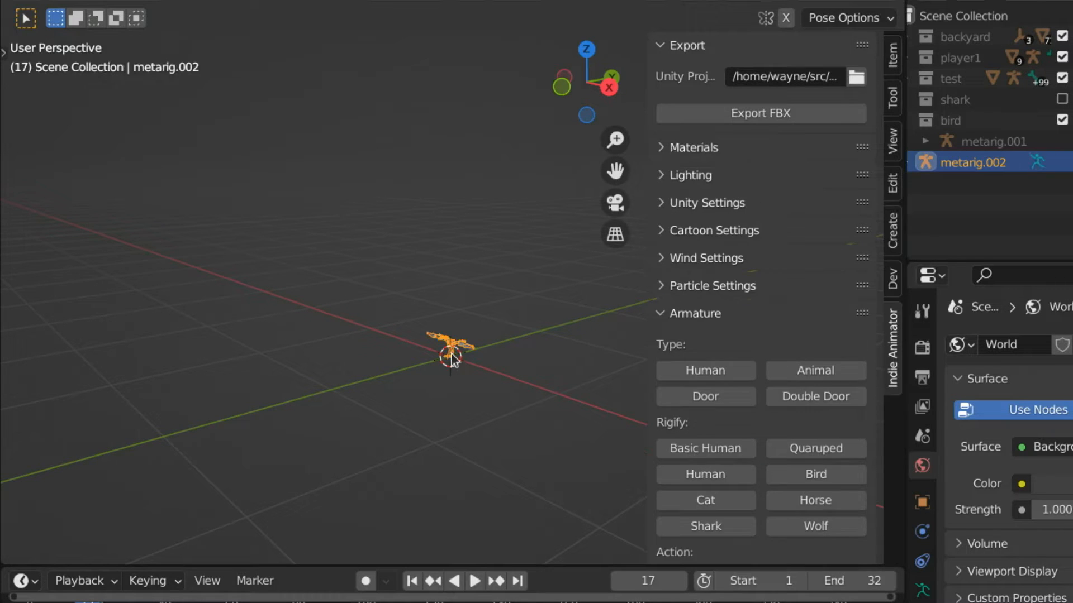
key("x")
left_click(451, 354)
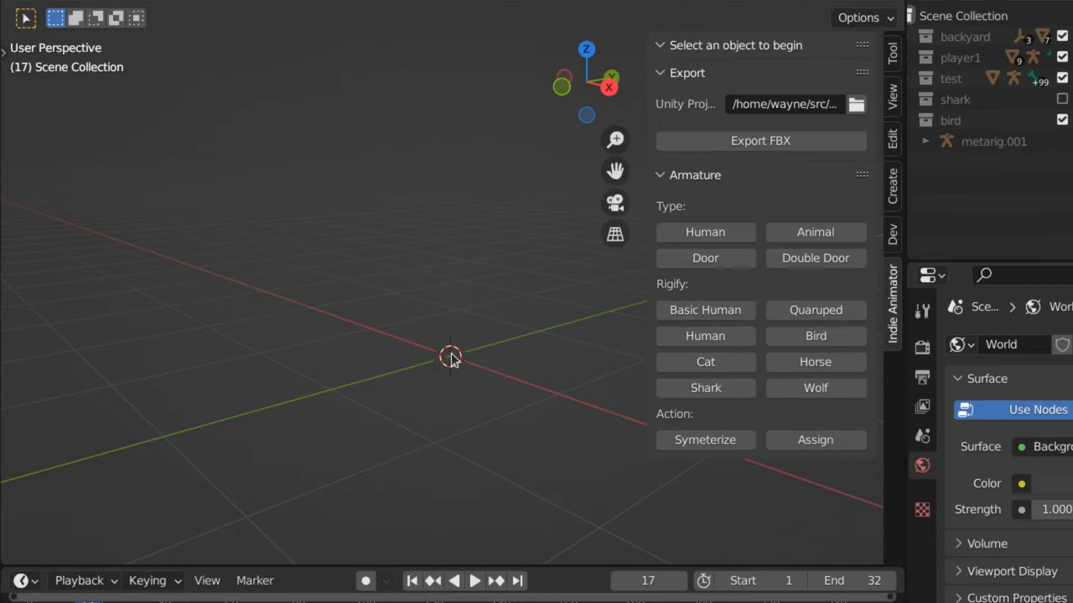
Step: Generate the Rigify Cat armature, inspect its bones up close, and delete it
left_click(732, 361)
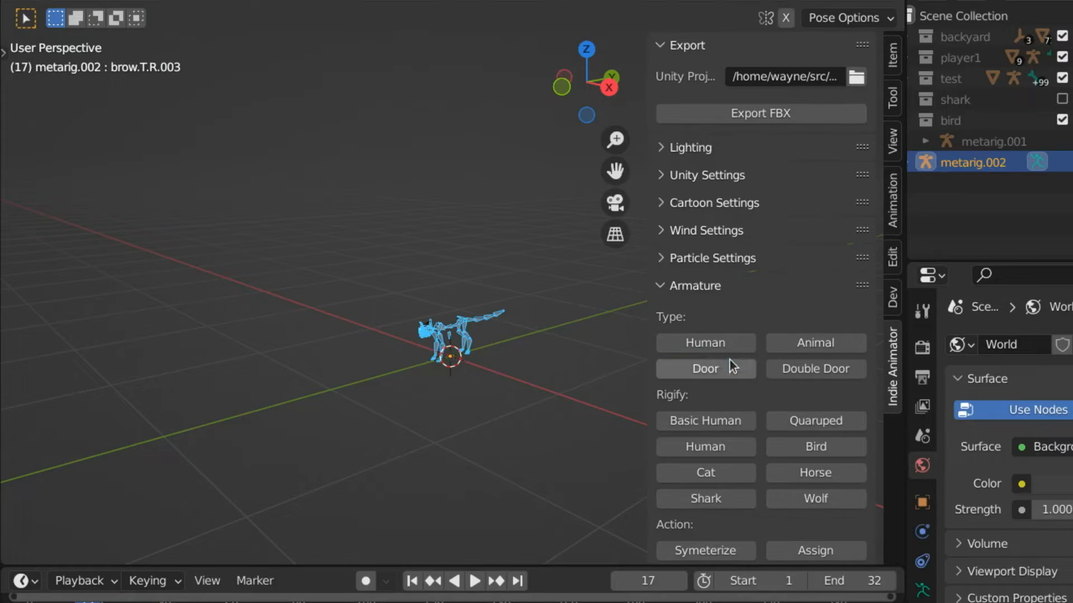
scroll(458, 331, "up", 4)
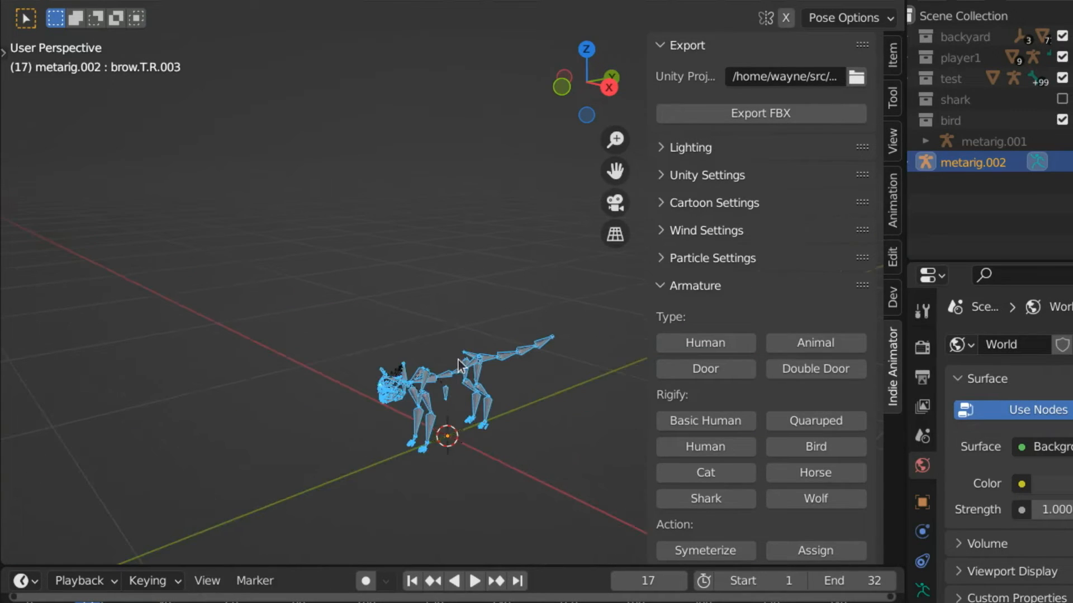
scroll(458, 365, "up", 5)
scroll(368, 290, "down", 2)
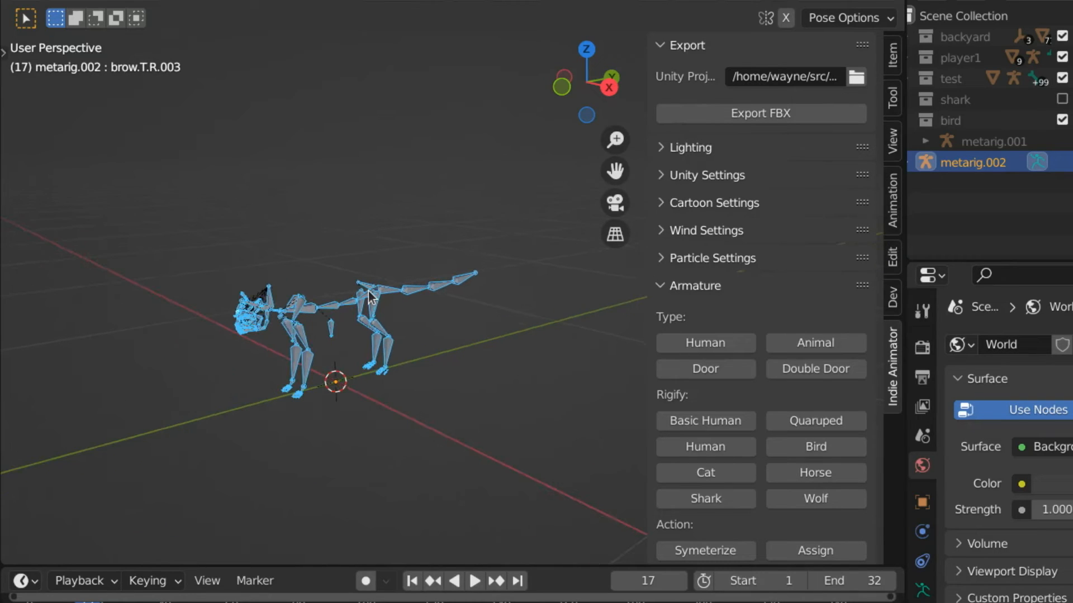
key("ctrl+Tab")
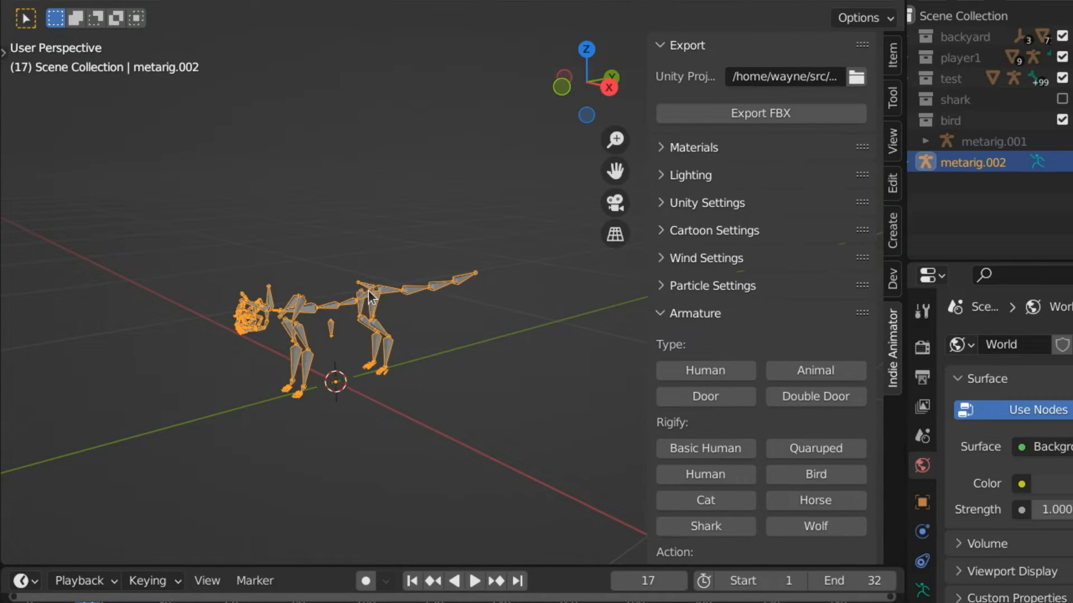
key("x")
left_click(368, 292)
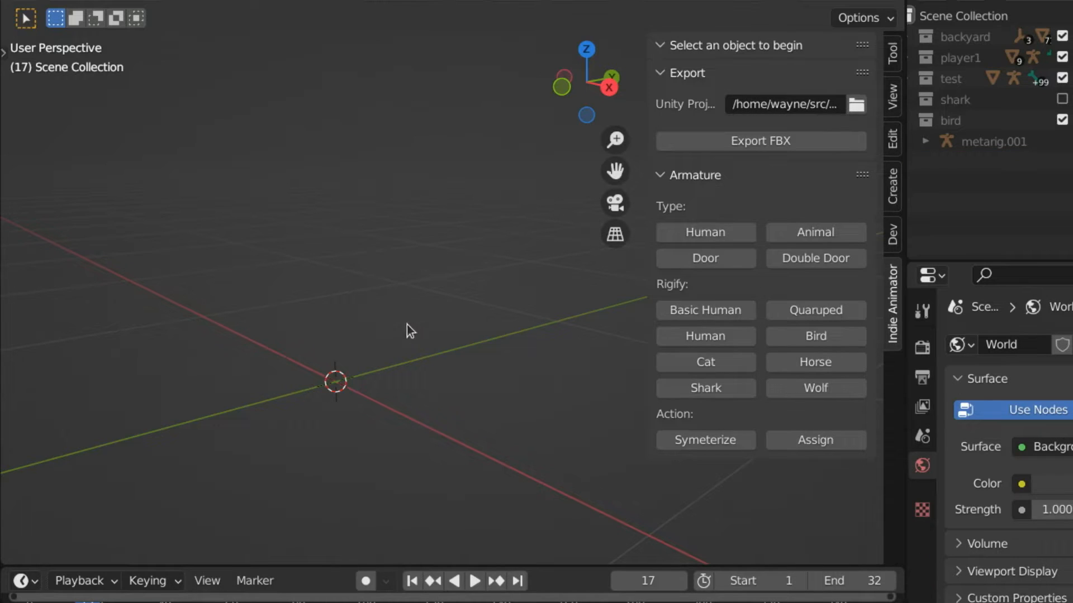
Step: Generate the Rigify Horse armature to preview its full skeleton, and delete it
left_click(810, 364)
scroll(373, 333, "down", 7)
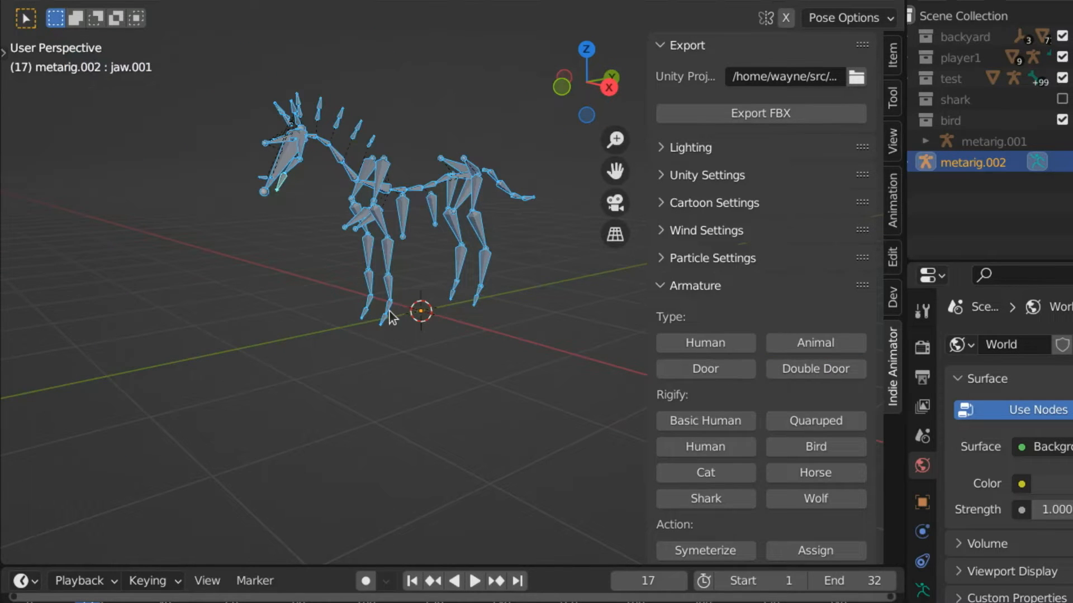
key("ctrl+Tab")
key("x")
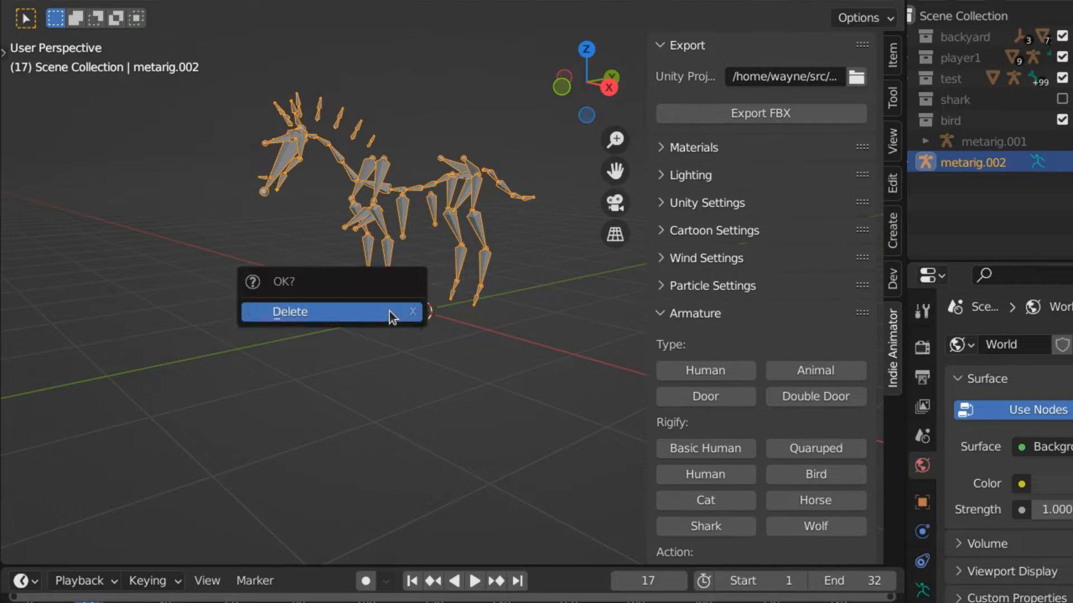
left_click(393, 317)
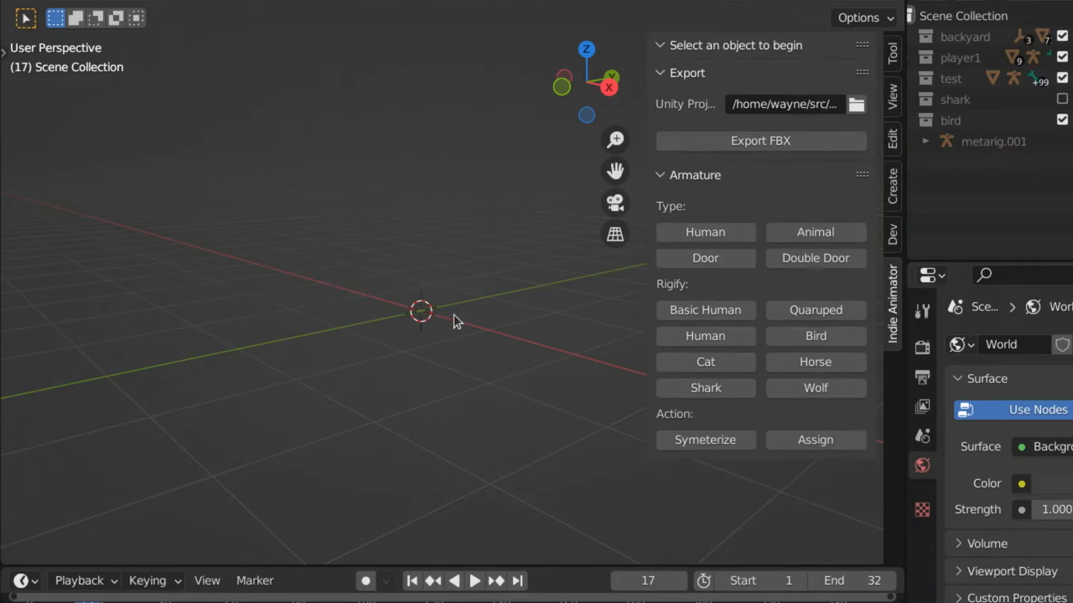
Step: Generate the Rigify Shark armature to preview its bones, and delete it in Object Mode
left_click(752, 387)
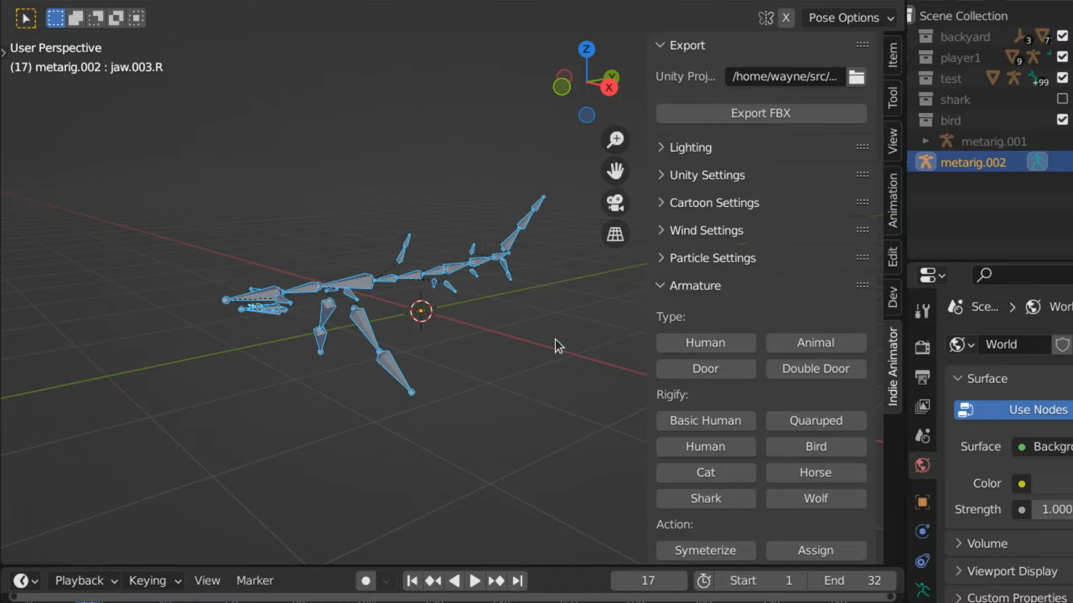
key("ctrl+Tab")
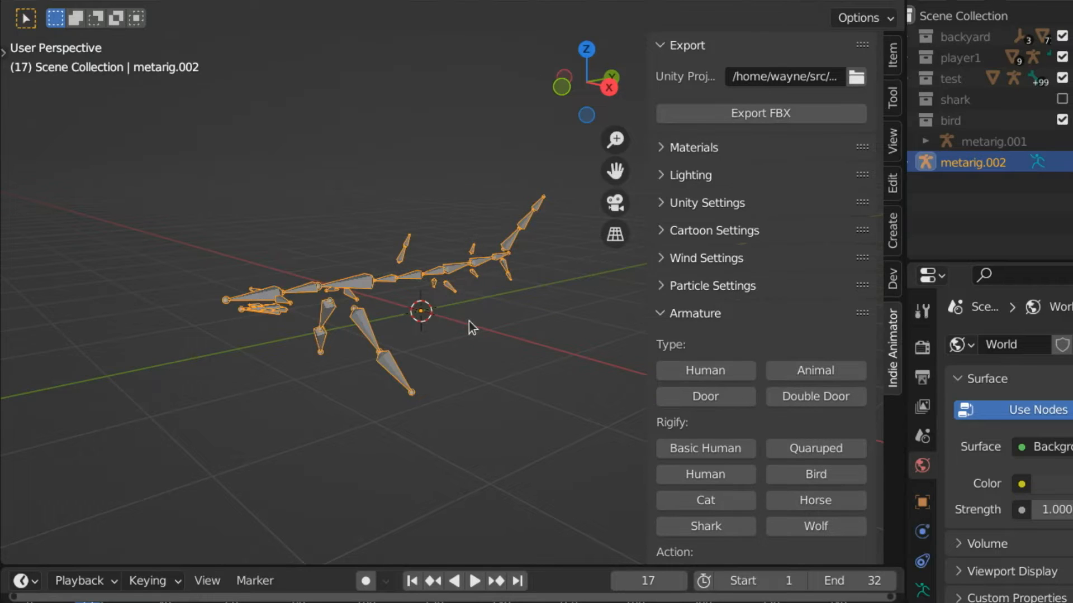
key("x")
left_click(469, 324)
Step: Generate the Rigify Wolf armature, preview the whole skeleton, and delete it
left_click(826, 388)
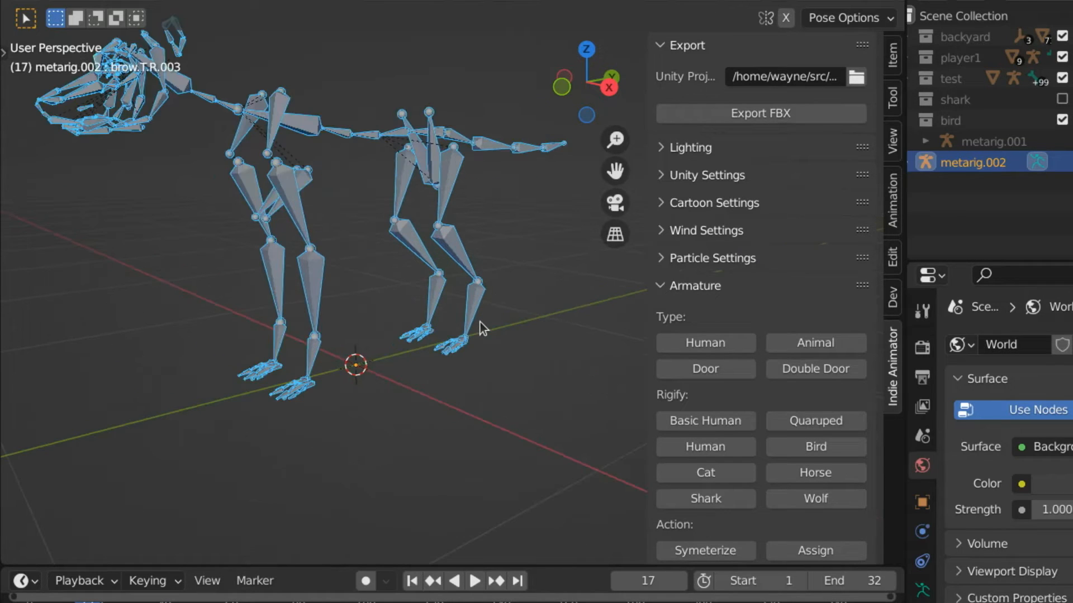
scroll(481, 323, "down", 1)
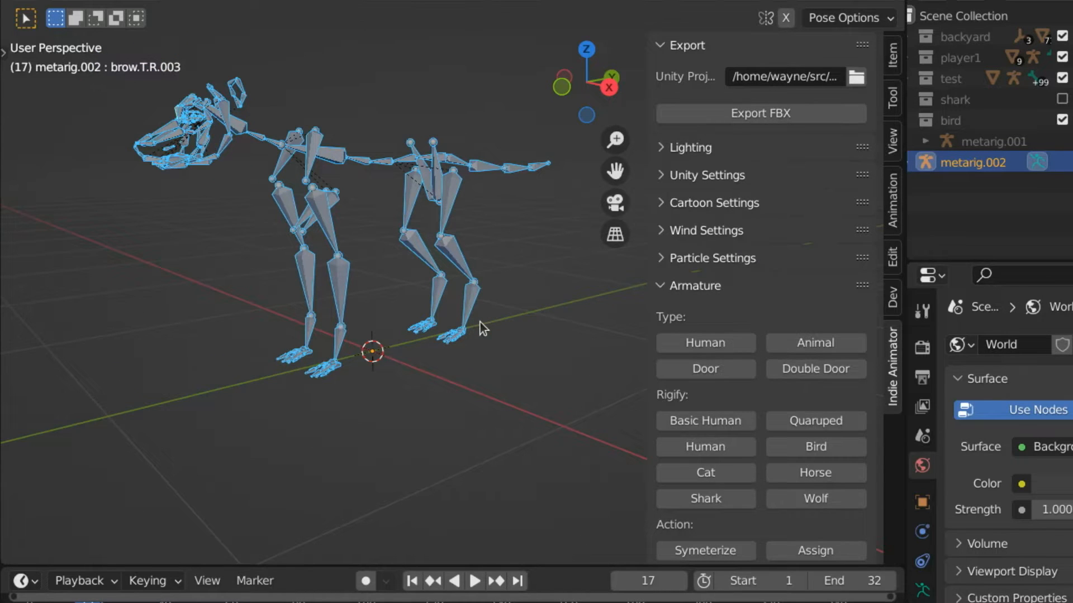
key("ctrl+Tab")
key("x")
left_click(480, 323)
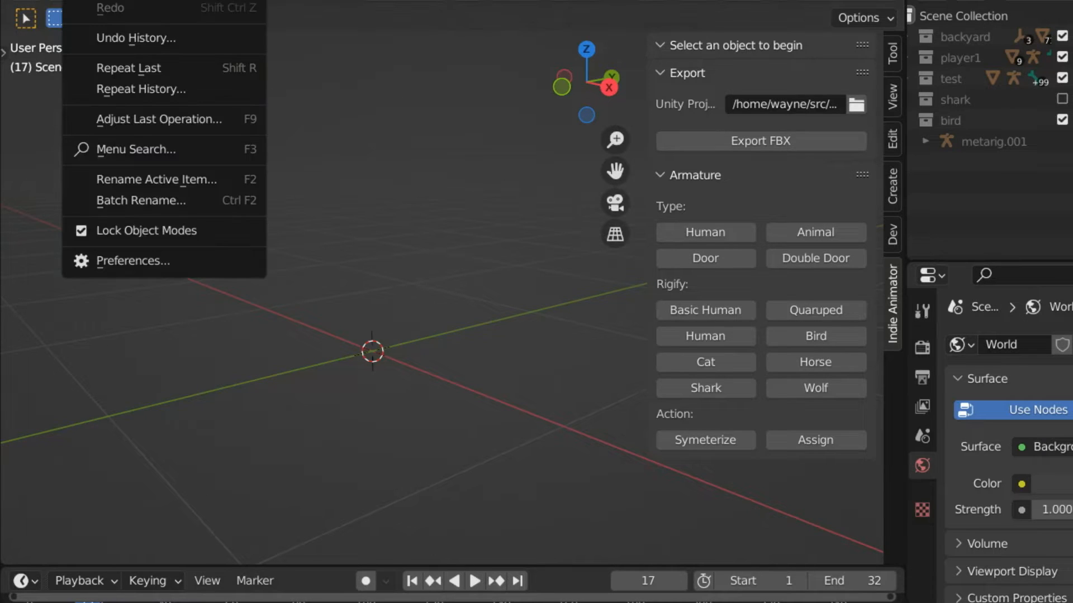
Step: Check in the add-on preferences whether the Rigify add-on is enabled, and close the preferences
left_click(145, 250)
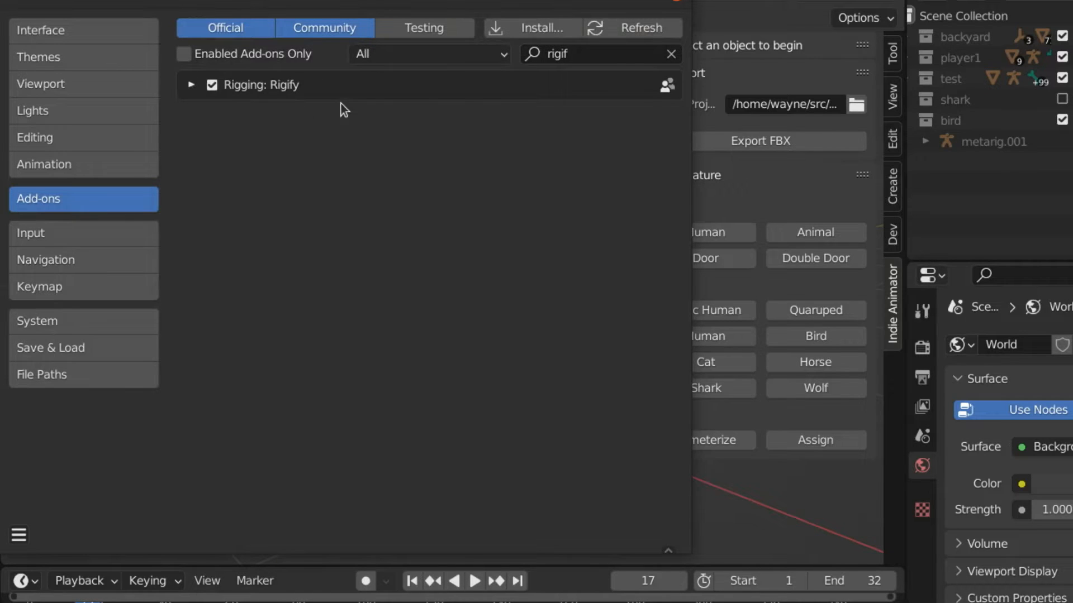
left_click(679, 2)
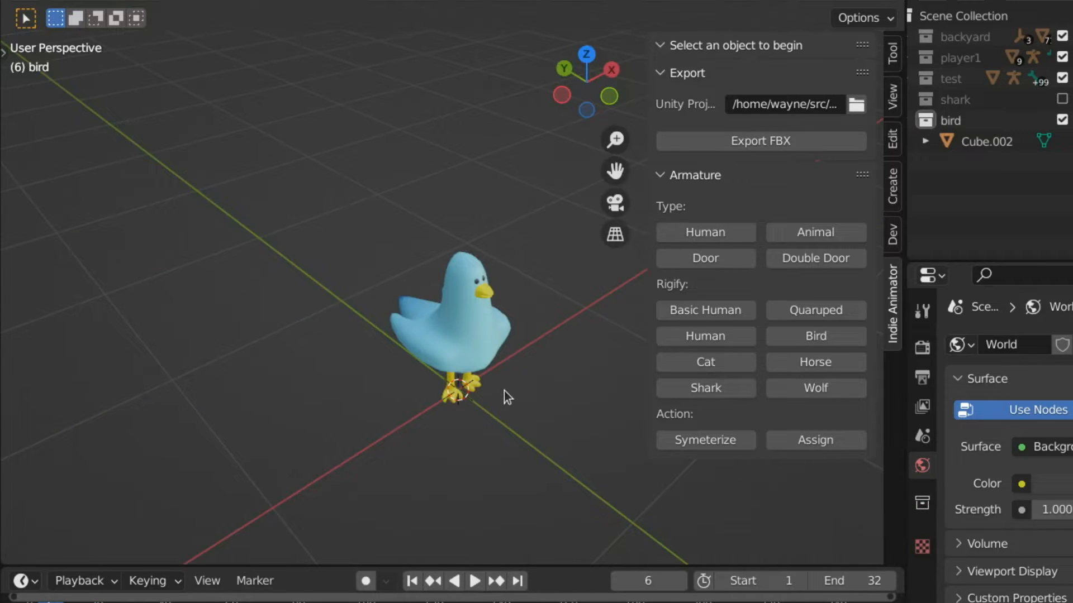
Step: Open the bird's yellow legs mesh in Edit Mode with the Move tool and clear its selection
middle_click_drag(505, 396, 419, 404)
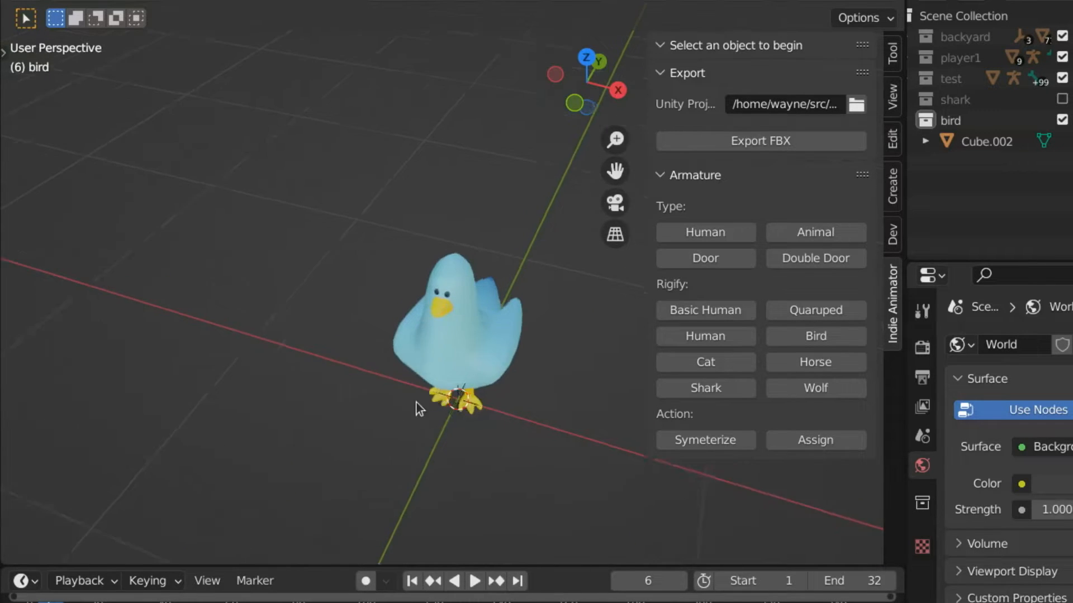
scroll(531, 429, "up", 3)
middle_click_drag(531, 423, 559, 389)
scroll(554, 428, "down", 3)
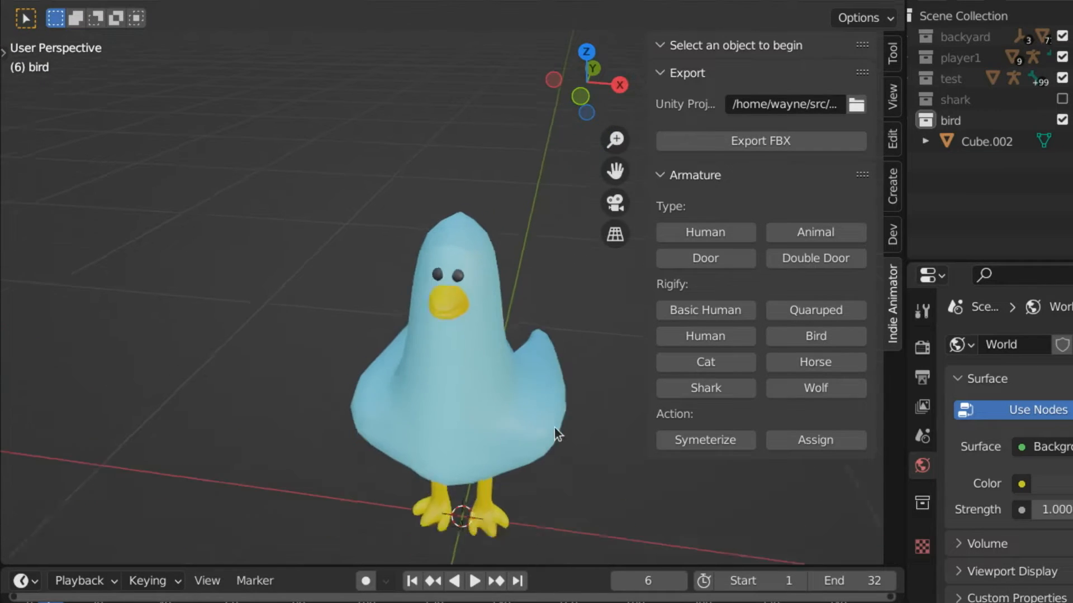
left_click(474, 452)
key("shift+space")
key("g")
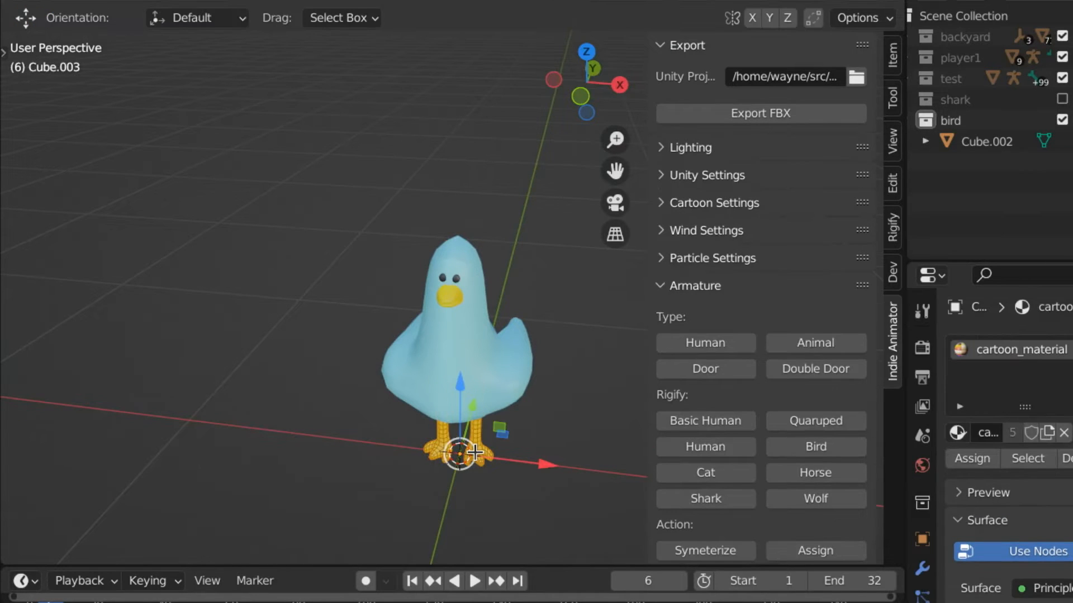
scroll(481, 451, "up", 5)
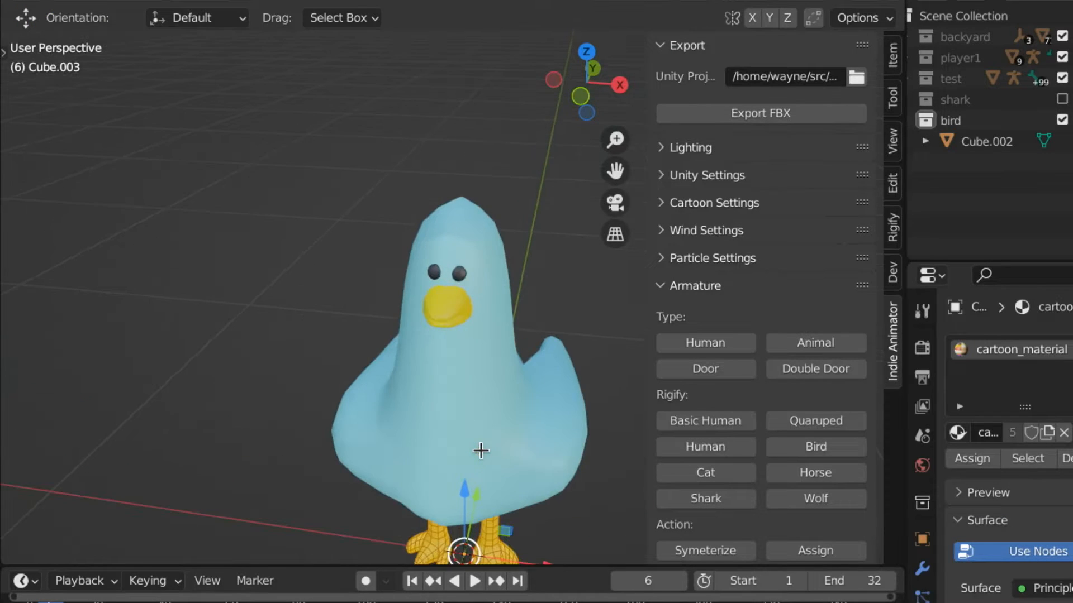
middle_click_drag(473, 291, 472, 290, "shift")
key("alt+a")
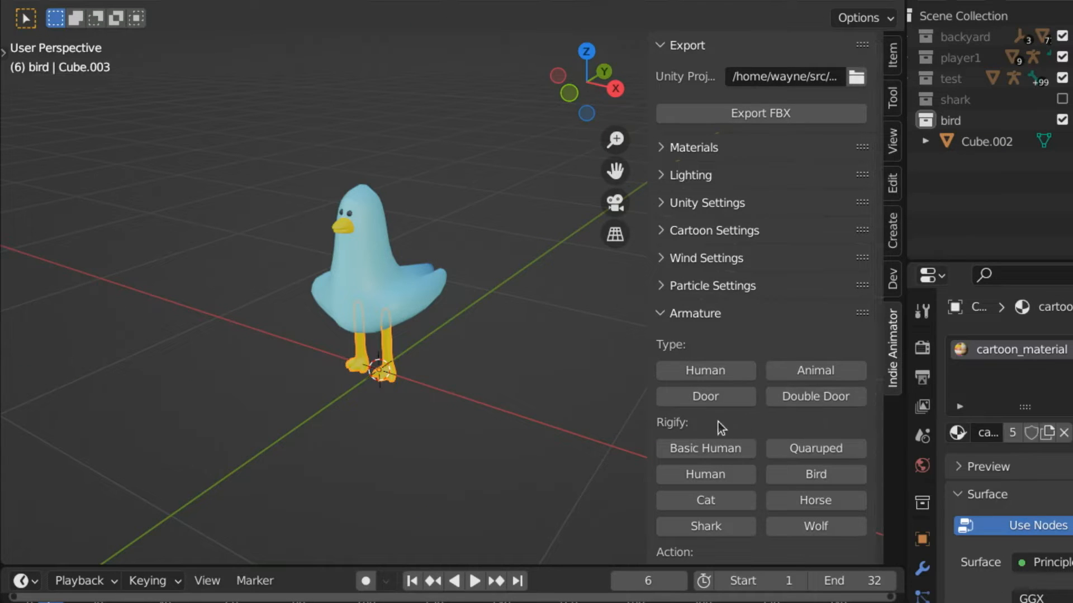
Step: Generate the Rigify Bird armature at the bird model and scale all its bones uniformly by about 2.6 in Edit Mode
left_click(799, 474)
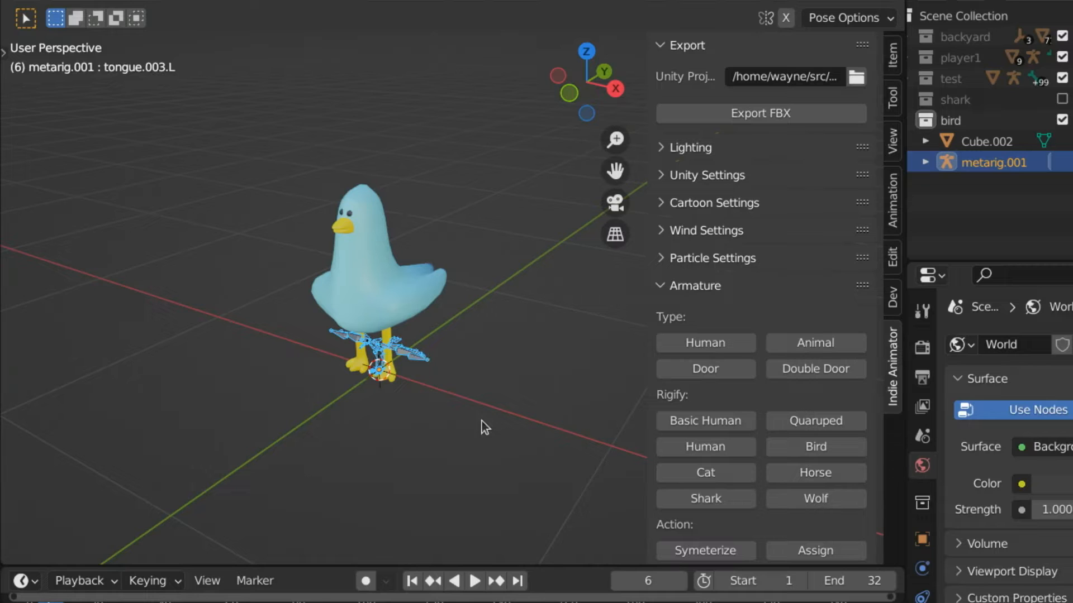
key("Tab")
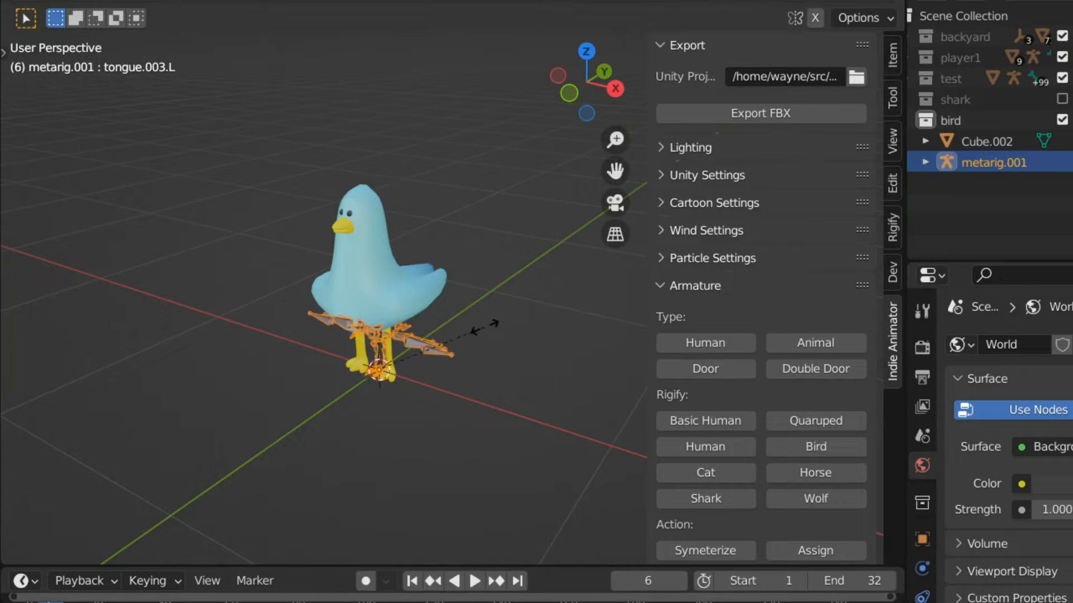
left_click(577, 324)
middle_click_drag(479, 352, 363, 336)
scroll(394, 335, "up", 5)
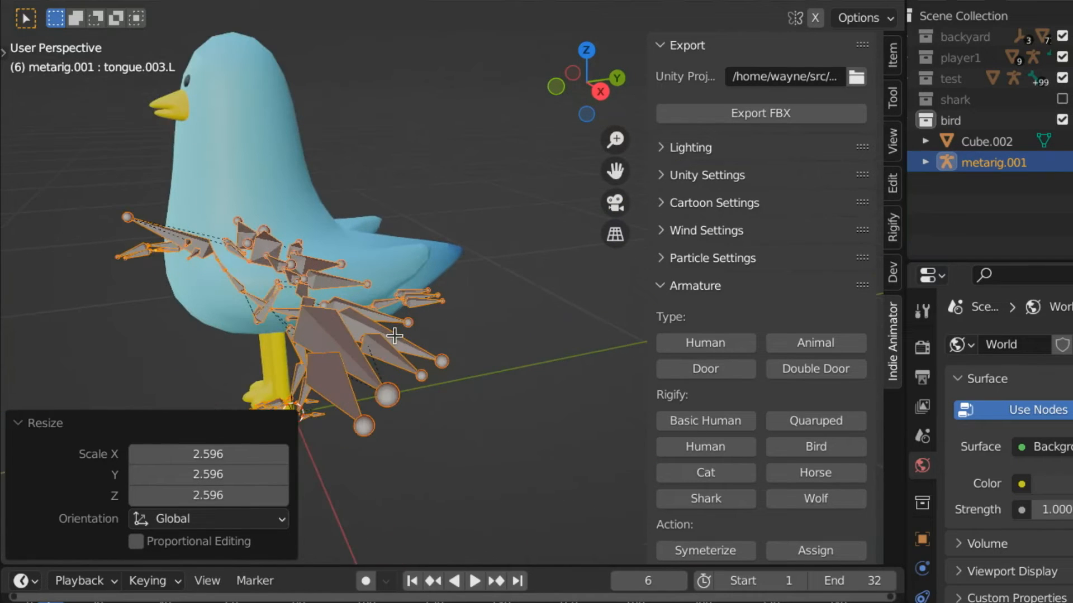
scroll(394, 336, "up", 5)
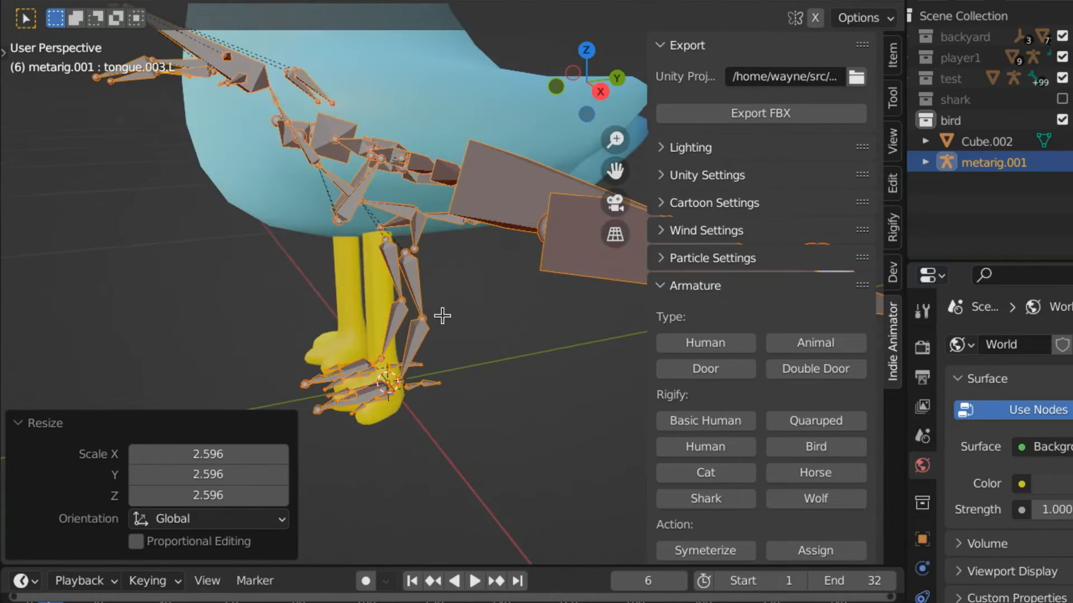
Step: Move the whole bird armature along the Y axis to line it up with the yellow legs, and hide the sidebar
middle_click_drag(430, 325, 387, 289)
left_click(502, 330)
middle_click_drag(503, 330, 427, 403)
key("g")
key("y")
left_click(498, 331)
scroll(457, 399, "down", 6)
key("n")
Step: Hide the feather bones of both wings and the two side tail bones
left_click(691, 216)
left_click(643, 264, "shift")
left_click(598, 282, "shift")
left_click(539, 291, "shift")
key("b")
left_click_drag(327, 286, 447, 321)
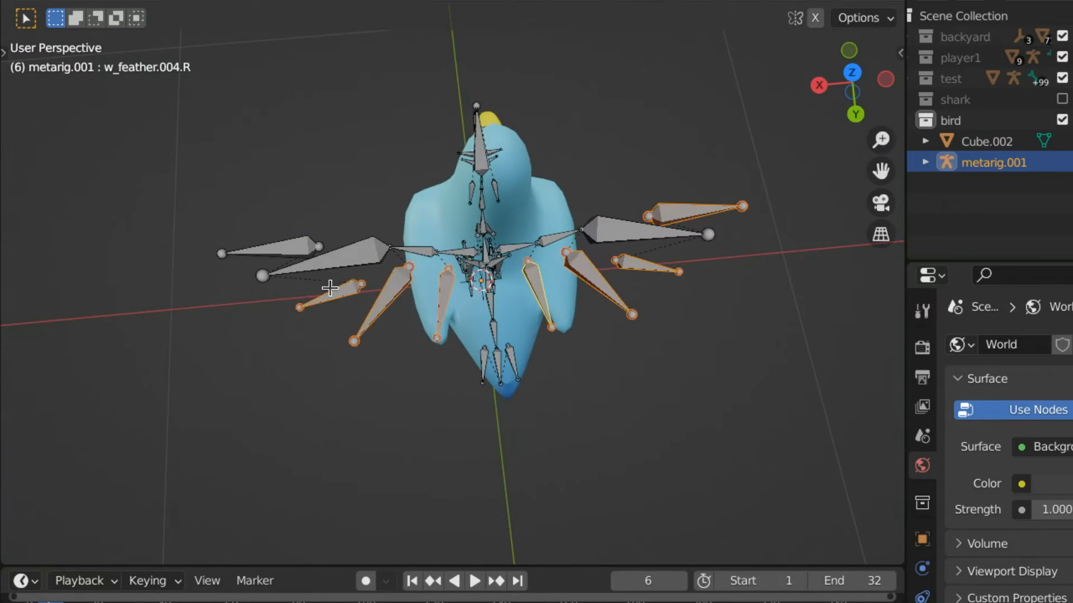
left_click(276, 249, "shift")
key("h")
middle_click_drag(336, 330, 268, 327)
left_click(406, 412)
left_click(360, 378, "shift")
key("h")
Step: In top view, move the Wing.001 end joints of both wings along the Y axis and scale their spacing to fit the body
middle_click_drag(385, 399, 577, 325)
key("KP_7")
left_click(529, 320)
left_click(532, 319, "shift")
scroll(567, 336, "up", 2)
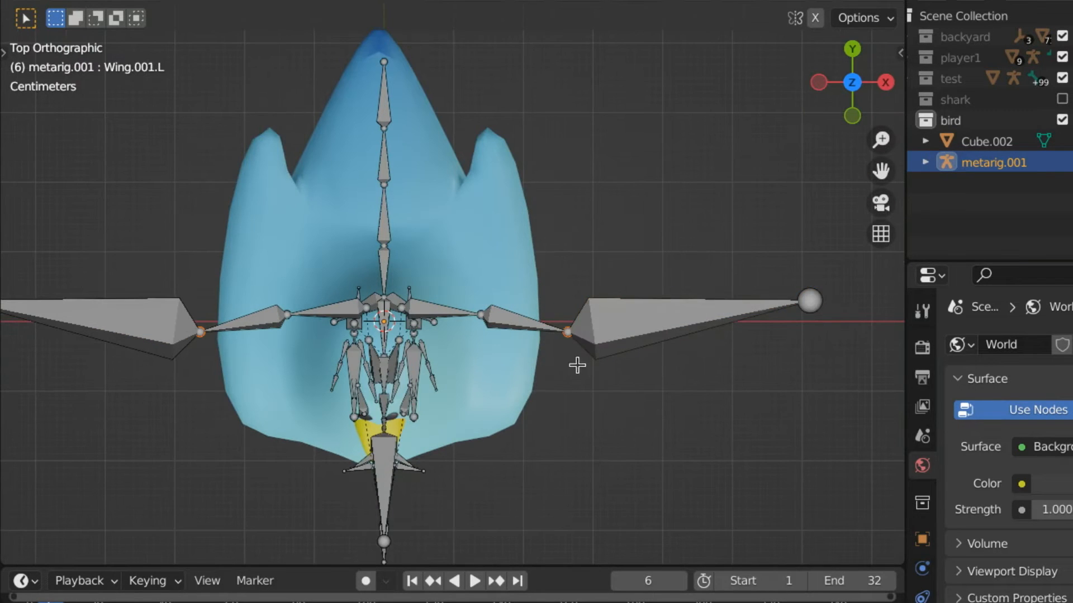
scroll(571, 337, "down", 2)
key("g")
key("y")
left_click(531, 422)
key("s")
left_click(587, 443)
Step: Scale both wing tip joints inward and move them back along the Y axis to lay the bones along the folded wings
left_click(700, 296)
left_click(109, 296, "shift")
key("s")
left_click(520, 240)
key("g")
key("y")
left_click(648, 112)
key("s")
left_click(642, 115)
key("g")
key("y")
left_click(640, 126)
Step: Adjust the height of the wing tips and the front wing joints along the Z axis, and rescale the front joints' spacing
middle_click_drag(631, 252, 405, 74)
key("g")
key("z")
left_click(695, 168)
middle_click_drag(701, 173, 41, 218)
left_click(513, 256)
left_click(296, 259, "shift")
middle_click_drag(297, 263, 134, 274)
key("g")
key("z")
key("s")
middle_click_drag(296, 317, 391, 313)
key("g")
Step: Rotate and move the chain of tail bones to run through the bird's tail toward its tip
key("b")
left_click_drag(843, 240, 564, 156)
left_click(519, 185, "shift")
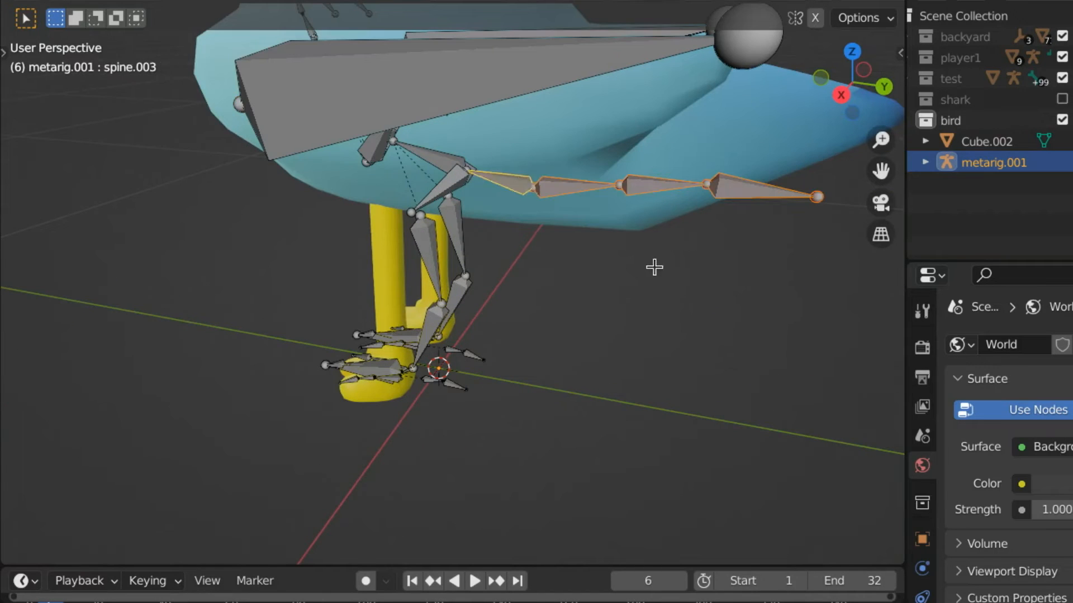
middle_click_drag(635, 309, 682, 294)
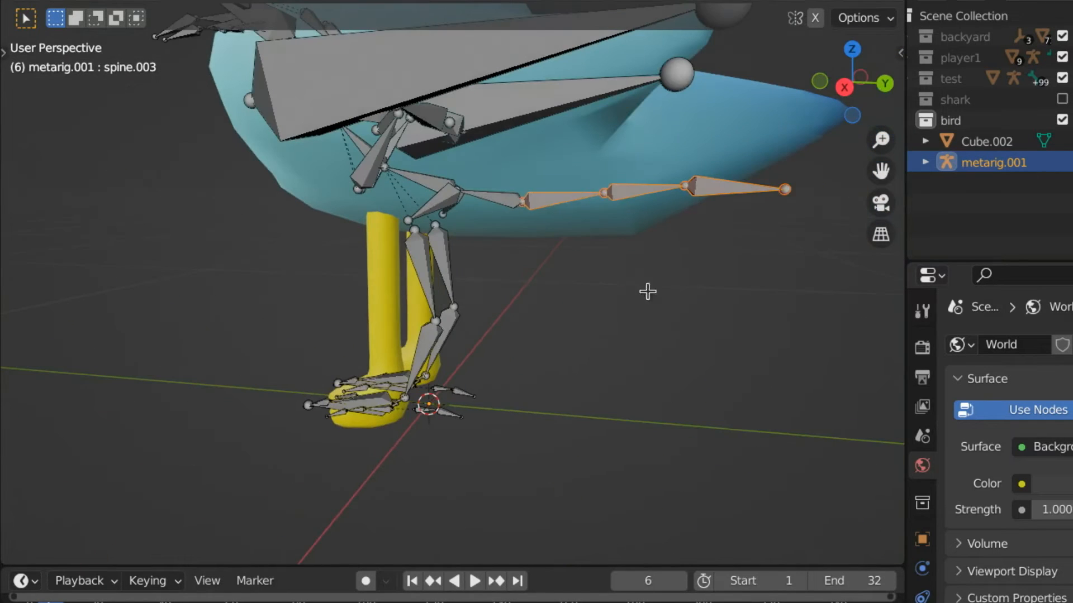
key("r")
left_click(777, 139)
key("g")
left_click(854, 124)
key("r")
left_click(858, 134)
key("g")
Step: Move each leg's bones along the X axis onto the matching yellow leg
middle_click_drag(856, 144, 511, 89)
left_click_drag(364, 174, 459, 538)
key("g")
key("x")
left_click(388, 532)
left_click_drag(610, 543, 455, 182)
key("g")
key("x")
left_click(491, 188)
Step: Select the head and beak bones and scale them uniformly to fit the bird's head
middle_click_drag(492, 188, 581, 302)
left_click(503, 132)
left_click(268, 184)
middle_click_drag(269, 185, 436, 145)
left_click(385, 157)
left_click(411, 193)
left_click(654, 221)
middle_click_drag(654, 221, 558, 177)
scroll(546, 221, "down", 4)
middle_click_drag(279, 190, 434, 211)
scroll(433, 211, "up", 3)
left_click(432, 213)
left_click(508, 115, "shift")
middle_click_drag(508, 120, 503, 179)
left_click(358, 180, "shift")
key("s")
left_click(474, 148)
scroll(630, 170, "up", 3)
scroll(630, 170, "down", 3)
key("s")
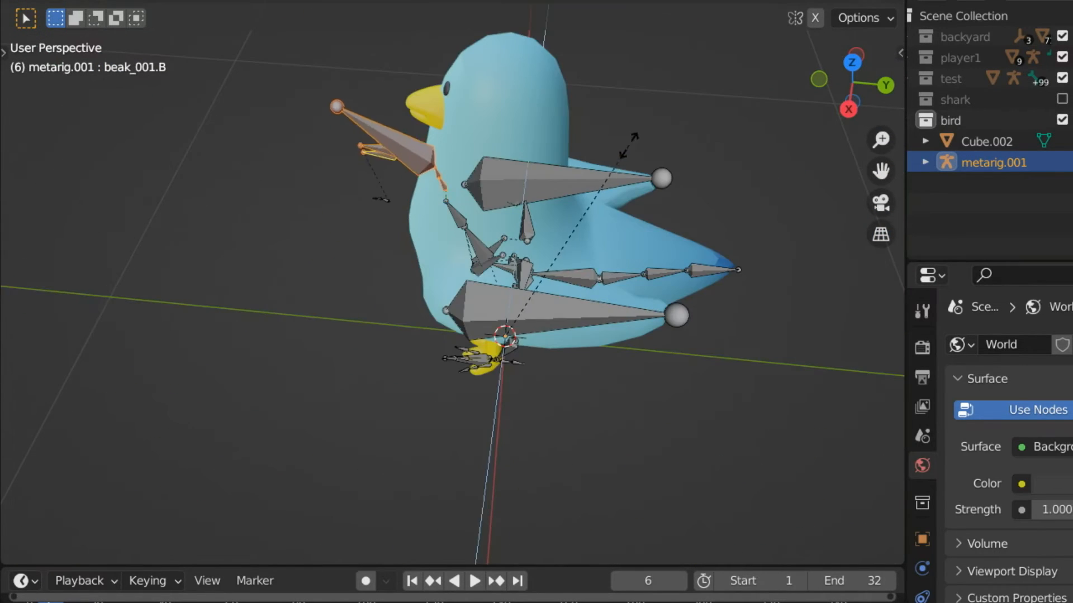
left_click(625, 146)
Step: Raise the head and beak bones along the Z axis together with the upper neck joint
middle_click_drag(581, 140, 643, 131)
left_click(428, 106, "shift")
middle_click_drag(547, 95, 499, 84)
key("g")
key("z")
right_click(497, 61)
left_click(446, 159, "shift")
key("g")
key("z")
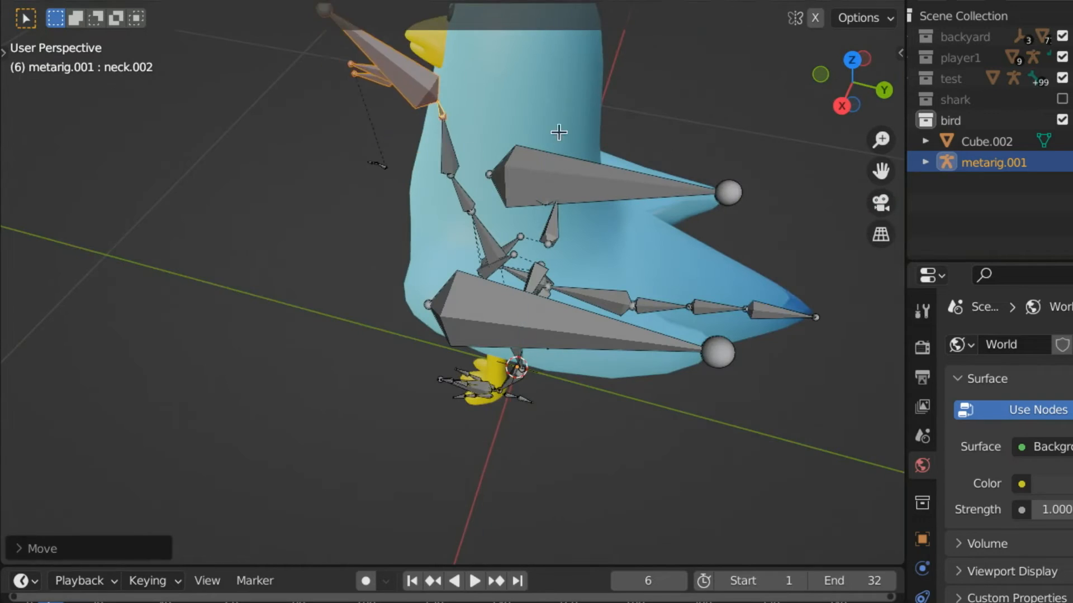
left_click(559, 135)
Step: Try to rotate the head and beak bones toward the bird's face, and undo the rotation
middle_click_drag(558, 134, 608, 162)
scroll(403, 136, "up", 3)
left_click(416, 115, "shift")
scroll(402, 129, "down", 3)
middle_click_drag(380, 140, 313, 111)
key("b")
middle_click_drag(285, 206, 671, 226)
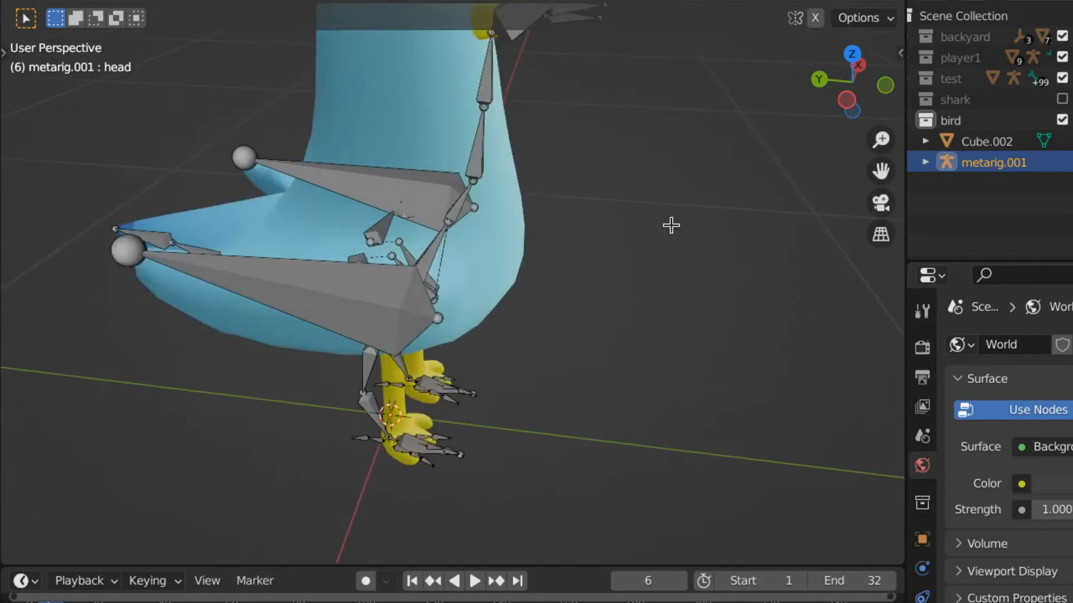
scroll(672, 227, "down", 3)
key("r")
left_click(548, 179)
key("ctrl+z")
Step: Move the head and beak bones back onto the bird's beak, and rotate the head bone's tip to the top of the head
left_click(492, 138, "shift")
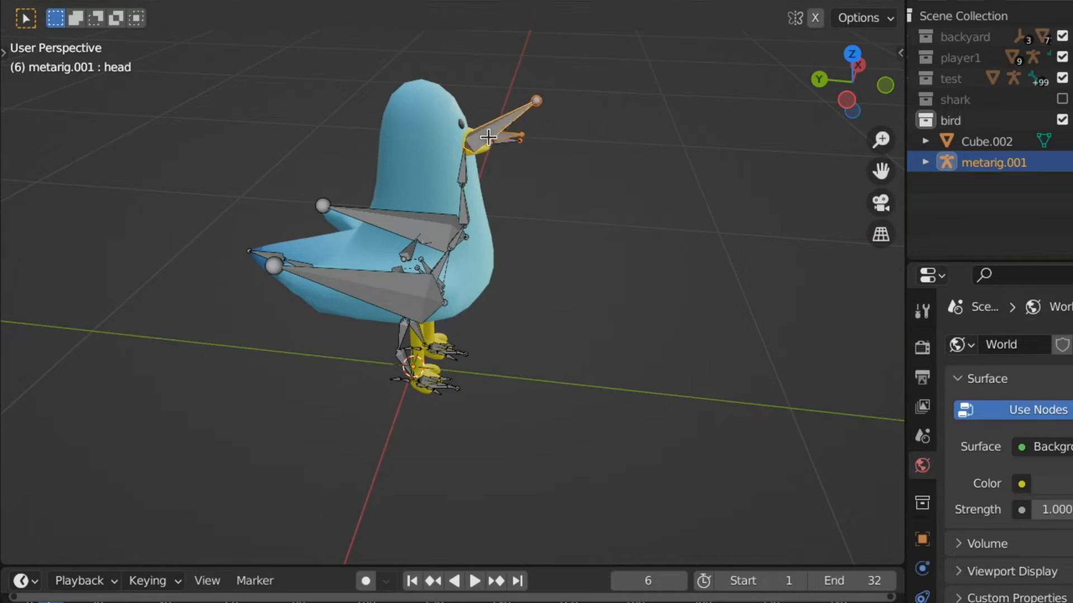
key("g")
left_click(460, 137)
middle_click_drag(574, 158, 224, 151)
scroll(391, 134, "up", 3)
scroll(400, 128, "down", 3)
left_click(401, 115)
key("r")
left_click(545, 78)
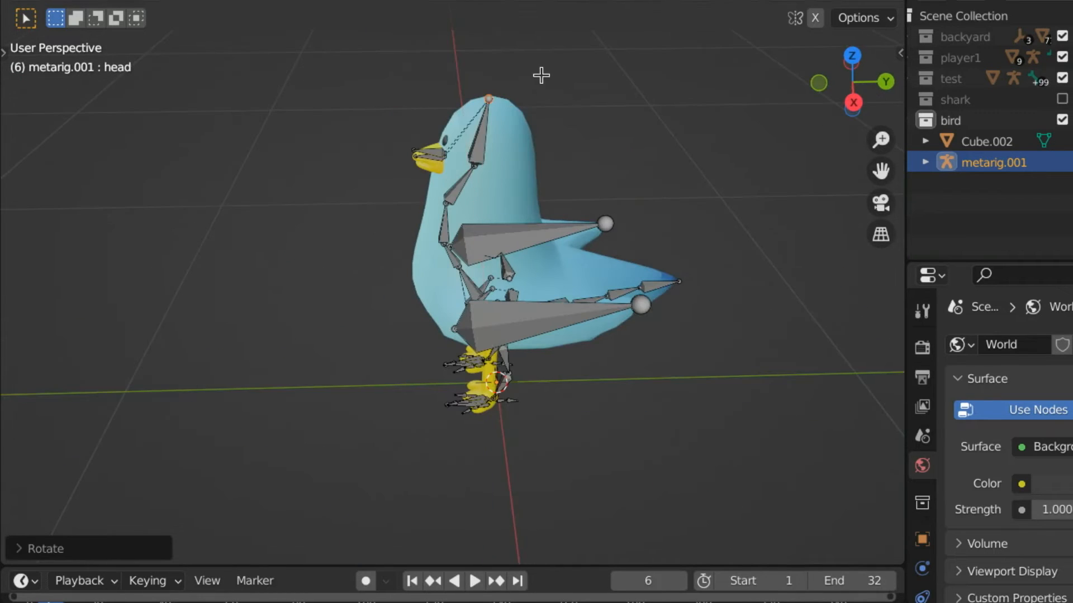
Step: Move the head bone's tip to the top of the head and position the beak bones inside the beak
key("g")
left_click(536, 84)
middle_click_drag(447, 185, 360, 229)
left_click_drag(357, 59, 450, 112)
key("g")
left_click(451, 114)
scroll(594, 320, "up", 4)
middle_click_drag(594, 321, 455, 274)
key("g")
left_click(535, 217)
Step: Fine-tune the beak bones by moving a front joint and the pair of rear joints to fit the beak
left_click(360, 230)
key("g")
left_click(360, 250)
left_click(345, 168)
left_click(632, 202)
left_click(634, 239, "shift")
key("g")
left_click(677, 218)
Step: Move the upper leg joint along the Y and Z axes to line up with the top of the bird's leg
scroll(676, 218, "down", 8)
middle_click_drag(677, 218, 466, 251)
scroll(442, 304, "up", 5)
left_click(114, 2)
left_click(122, 24)
left_click(583, 413)
middle_click_drag(584, 413, 614, 363)
key("g")
key("y")
key("g")
key("z")
left_click(597, 218)
Step: Shift the knee joints and all the foot bones along the Y axis into the bird's legs and feet
left_click_drag(601, 321, 676, 385)
key("g")
key("y")
left_click(631, 357)
middle_click_drag(632, 357, 667, 344)
left_click_drag(439, 410, 701, 582)
key("g")
key("y")
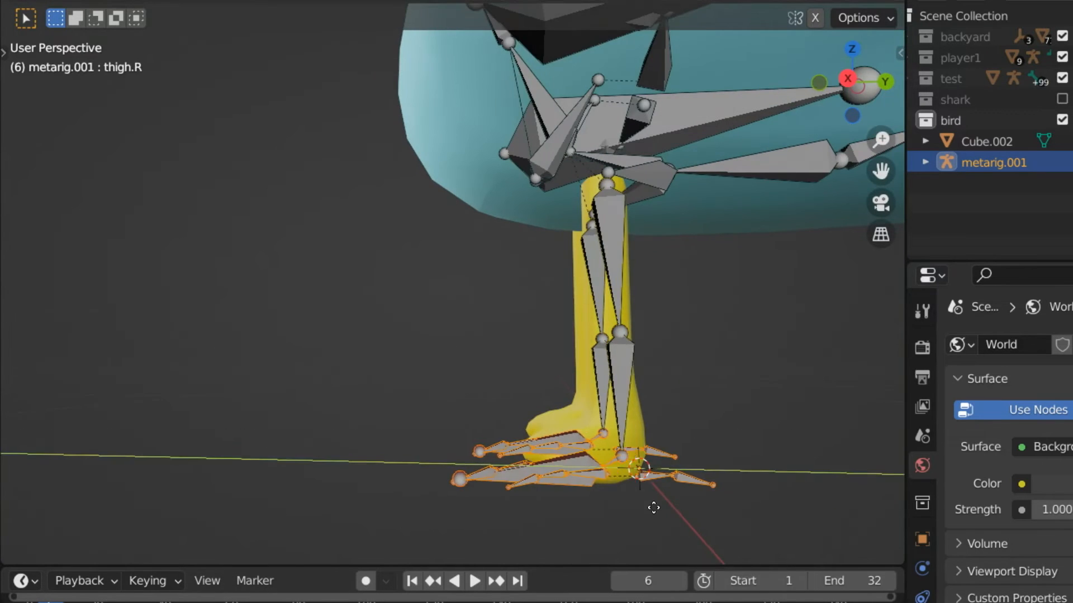
left_click(659, 508)
Step: Delete the rear toe bones from the bird's feet
scroll(757, 507, "down", 4)
scroll(756, 507, "up", 5)
left_click_drag(695, 452, 606, 409)
left_click(602, 412, "shift")
key("x")
left_click(603, 412)
Step: Delete the left foot's middle toe bones and the outer segments of its two side toes
middle_click_drag(604, 412, 645, 377)
scroll(645, 377, "up", 1)
left_click(646, 377)
left_click(620, 420)
key("x")
left_click(634, 367)
key("x")
left_click(574, 354, "shift")
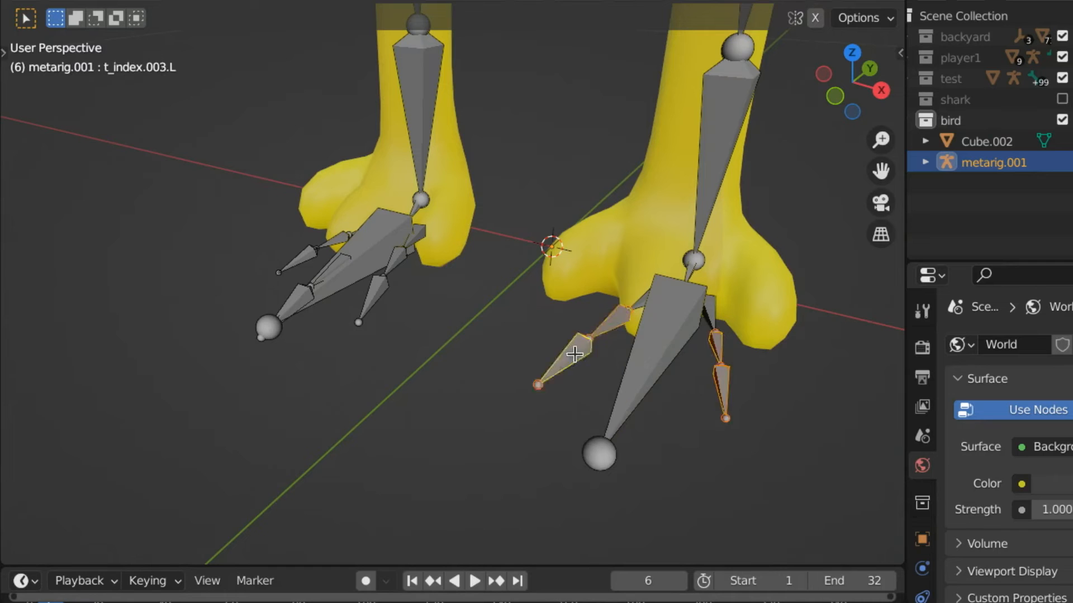
key("x")
Step: Move the tips of the left foot's two side toe bones onto the model's side toes
left_click(623, 312)
key("g")
left_click(534, 311)
left_click(715, 332)
key("g")
middle_click_drag(709, 369, 648, 380)
Step: Select the base joints of the left foot's side toe bones and move them into the foot
left_click(717, 417)
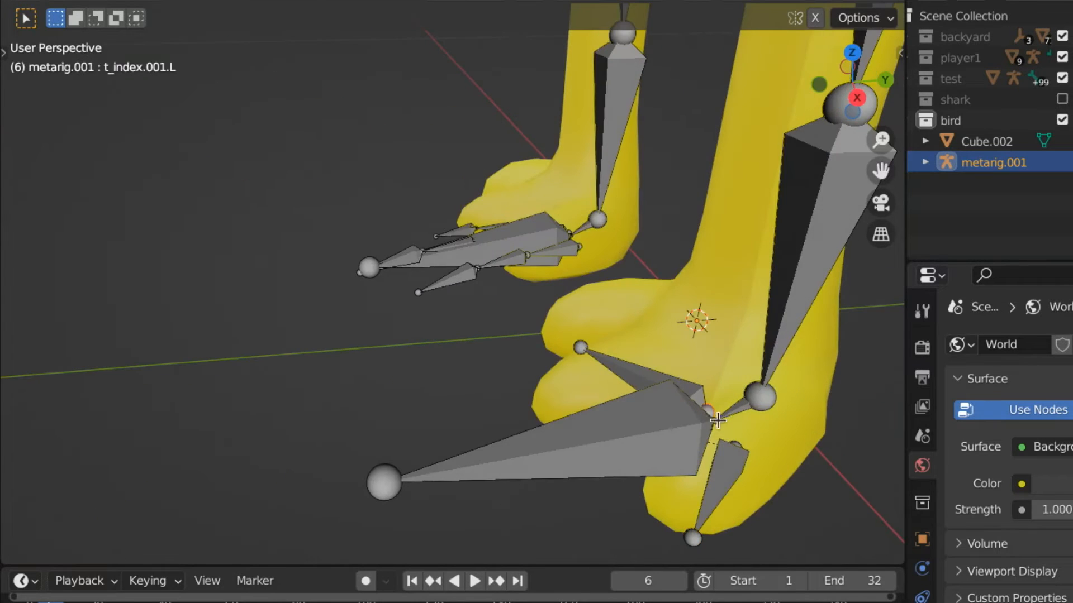
left_click(733, 445, "shift")
middle_click_drag(733, 445, 678, 464)
key("g")
left_click(695, 475)
Step: Delete the outer segments of the right foot's side toes and its middle toe bones
scroll(639, 326, "up", 3)
left_click(599, 202)
left_click(517, 215, "shift")
left_click(565, 118, "shift")
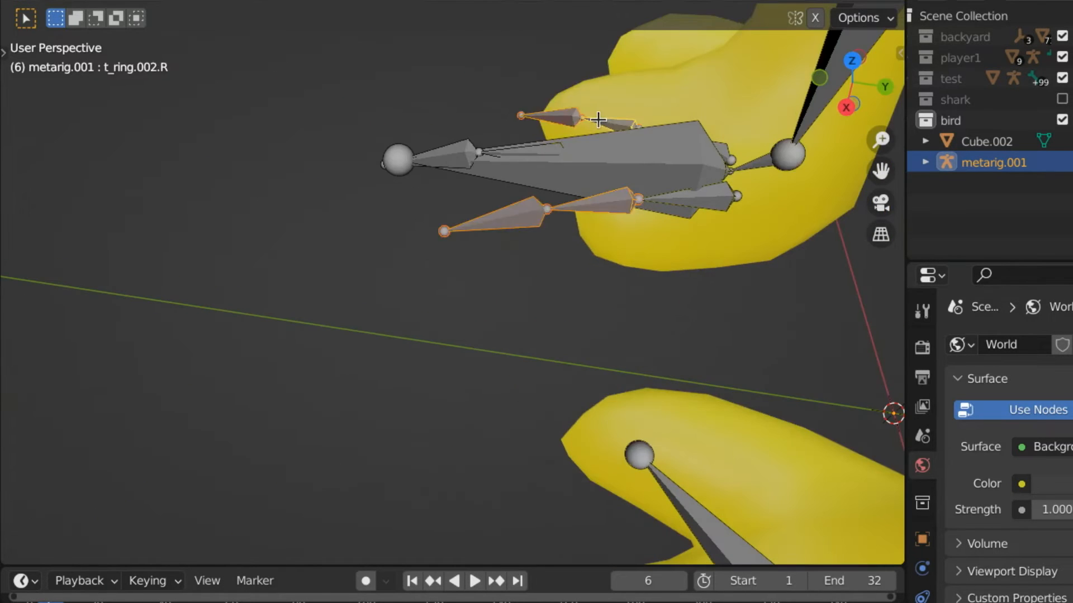
left_click(606, 121, "shift")
key("x")
middle_click_drag(606, 121, 567, 264)
left_click(452, 287)
key("x")
Step: Move the tips of the right foot's two side toe bones onto the model's side toes
left_click(451, 292)
left_click(475, 224)
middle_click_drag(525, 134, 593, 238)
left_click(606, 279)
key("g")
left_click(589, 426)
left_click(609, 142)
key("g")
left_click(619, 55)
Step: Select the base joints of the right foot's toe bones and move them into the foot
left_click(712, 170)
left_click(711, 237, "shift")
left_click(704, 203, "shift")
left_click(705, 205, "shift")
key("g")
left_click(754, 240)
left_click(723, 202)
left_click(771, 375)
middle_click_drag(771, 385, 751, 302)
Step: Pull the protruding foot bone's tip back onto the model's middle toe
left_click(342, 343)
key("g")
left_click(531, 296)
left_click(481, 399)
middle_click_drag(486, 403, 391, 417)
left_click(625, 424)
middle_click_drag(495, 426, 458, 380)
left_click(456, 359)
Step: Select the toe joints of both feet and raise them together along the Z axis into the toes
middle_click_drag(561, 376, 671, 391)
left_click(745, 357)
left_click(632, 368, "shift")
left_click(589, 329, "shift")
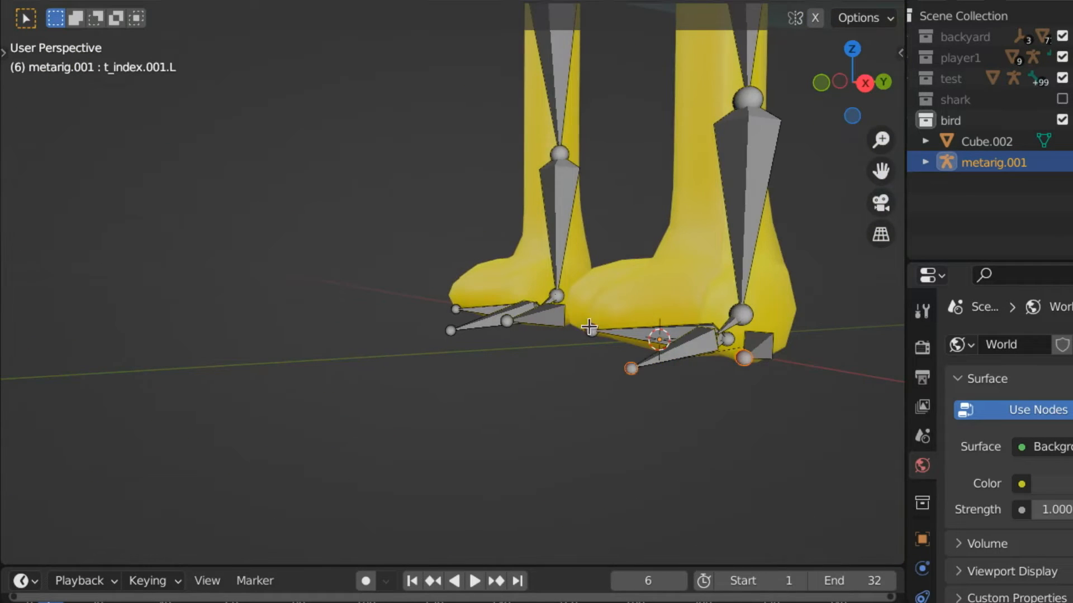
middle_click_drag(500, 378, 631, 372)
left_click(503, 312, "shift")
left_click(371, 302, "shift")
left_click(427, 328, "shift")
key("g")
key("z")
left_click(534, 346)
Step: Select three joints at the base of the toes and move them along the Z axis into the foot
middle_click_drag(534, 345, 413, 402)
left_click(770, 276)
left_click(747, 294, "shift")
left_click(806, 326, "shift")
middle_click_drag(826, 424, 671, 385)
key("g")
key("z")
left_click(665, 357)
Step: Adjust the height of the left foot's remaining toe base and ankle joints along the Z axis
left_click(666, 329)
left_click(629, 413)
left_click(693, 455, "shift")
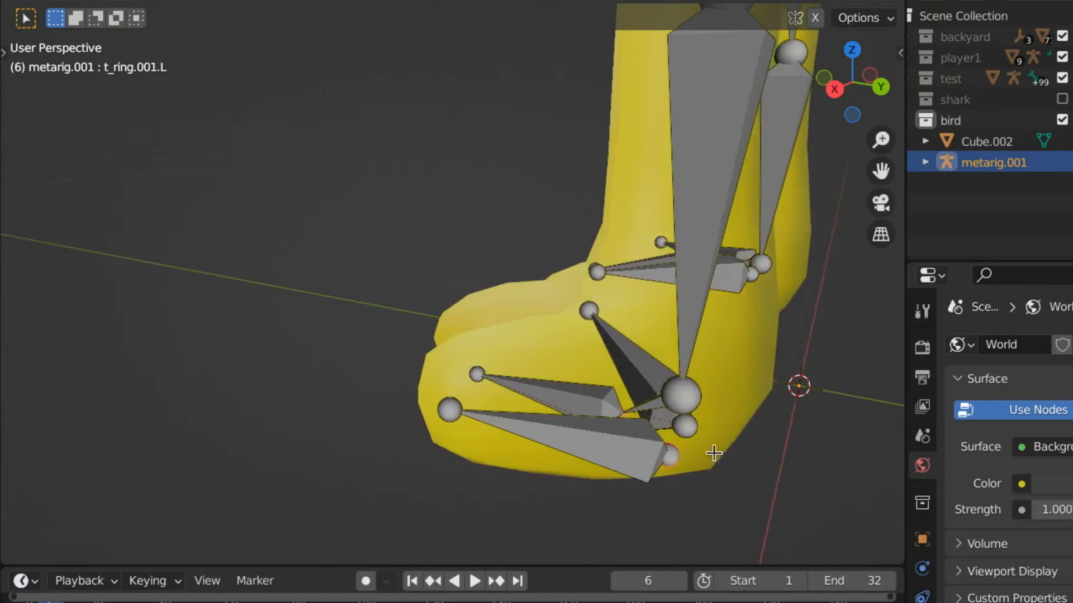
middle_click_drag(718, 454, 559, 419)
left_click(534, 413)
key("g")
key("z")
left_click(561, 358)
left_click(544, 352)
key("g")
key("z")
left_click(551, 357)
scroll(564, 363, "down", 8)
middle_click_drag(565, 363, 400, 405)
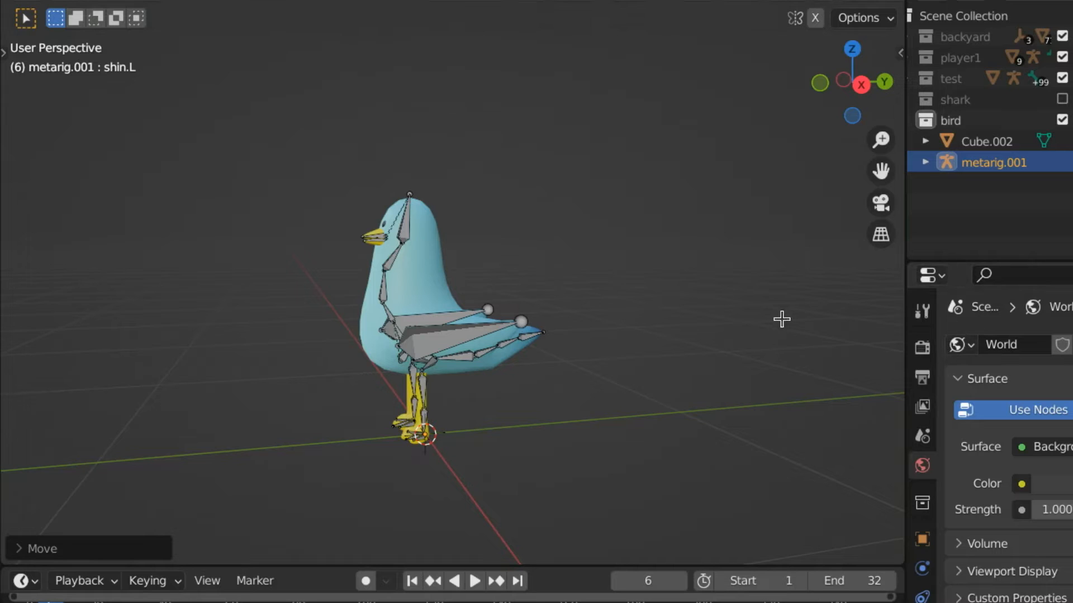
Step: Bring up the Indie Animator armature tools and rename the Cube.002 mesh as bird
key("n")
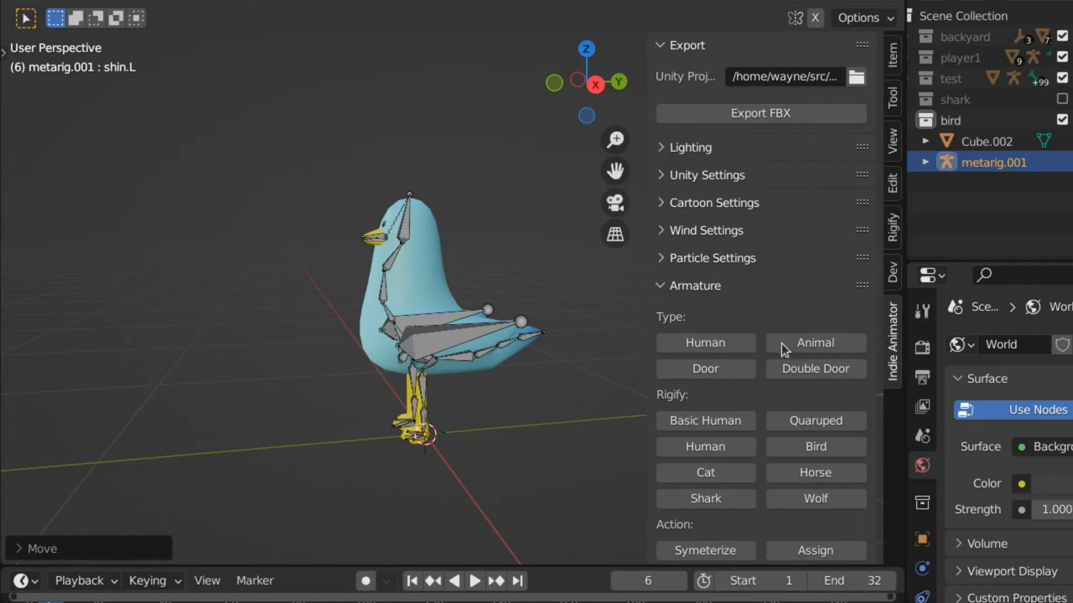
scroll(782, 363, "down", 1)
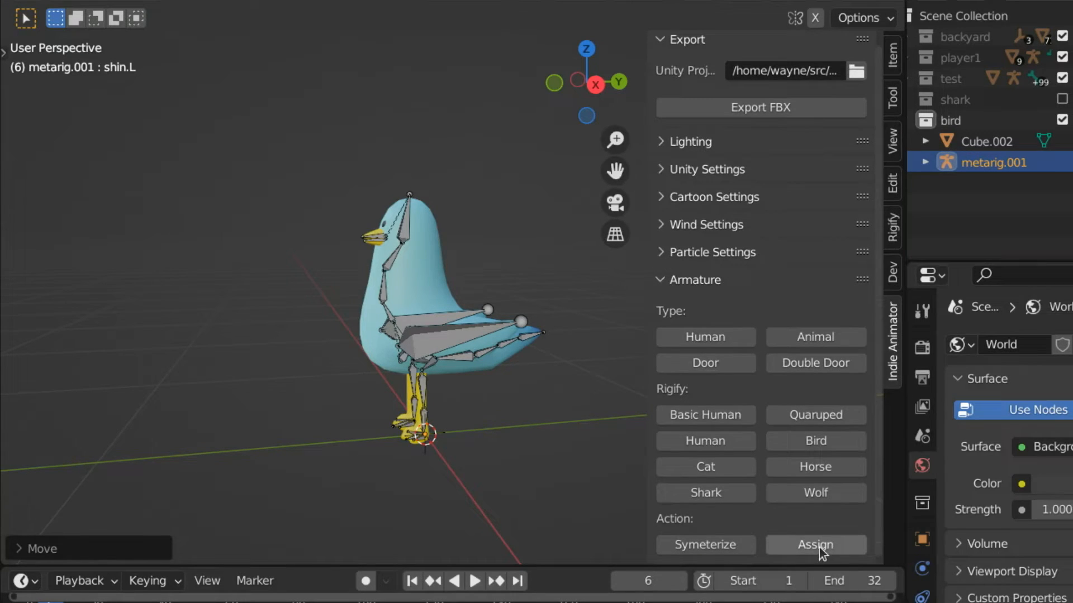
left_click(1000, 142)
double_click(1000, 142)
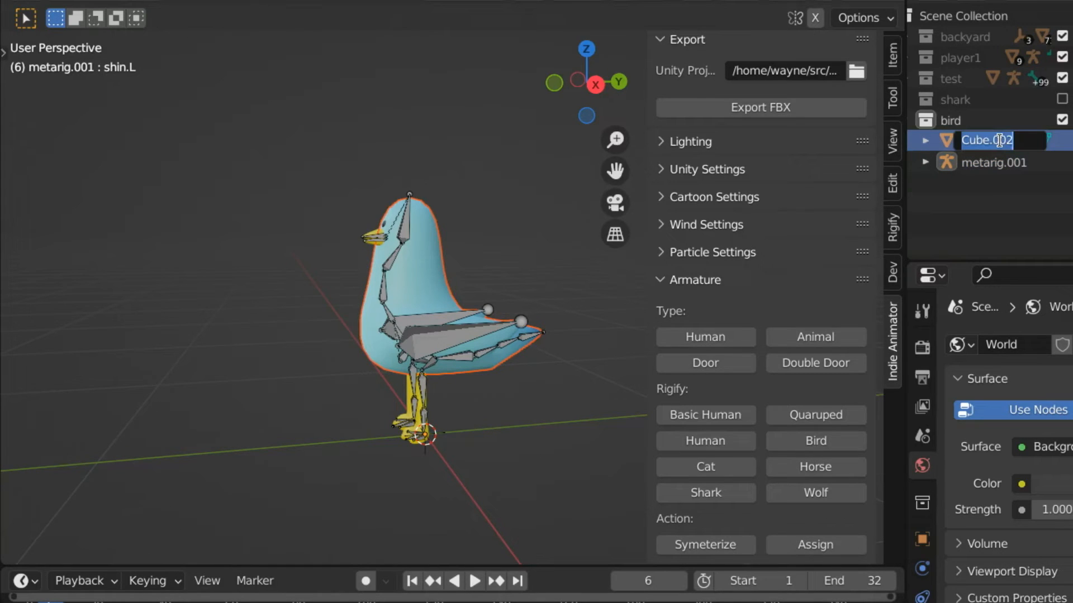
type("Vird")
key("Return")
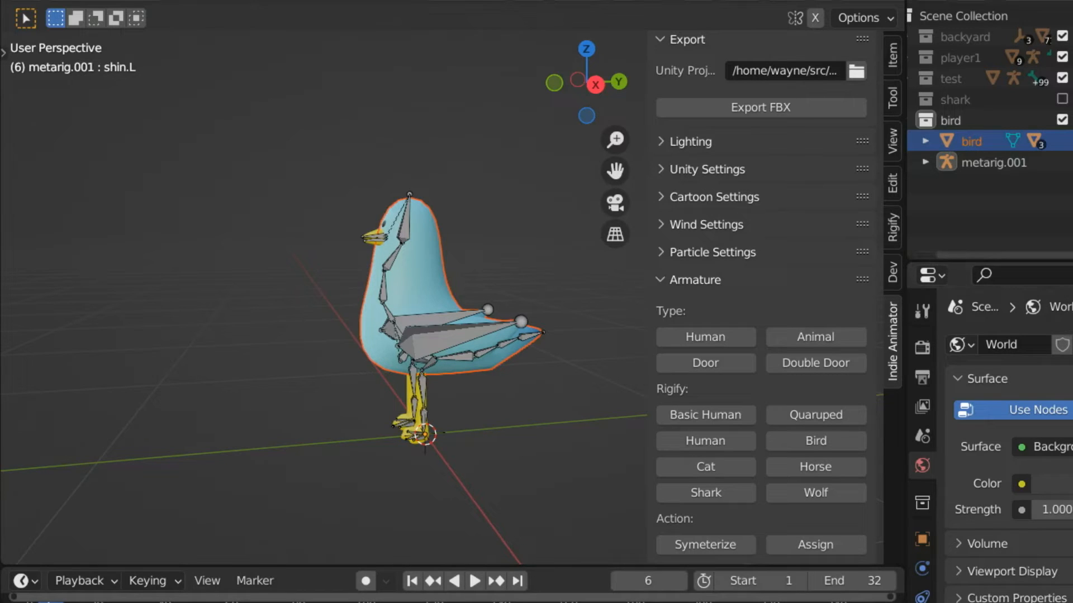
Step: Assign the bird mesh to the metarig.001 armature, and put the armature into Pose Mode
left_click(994, 164, "ctrl")
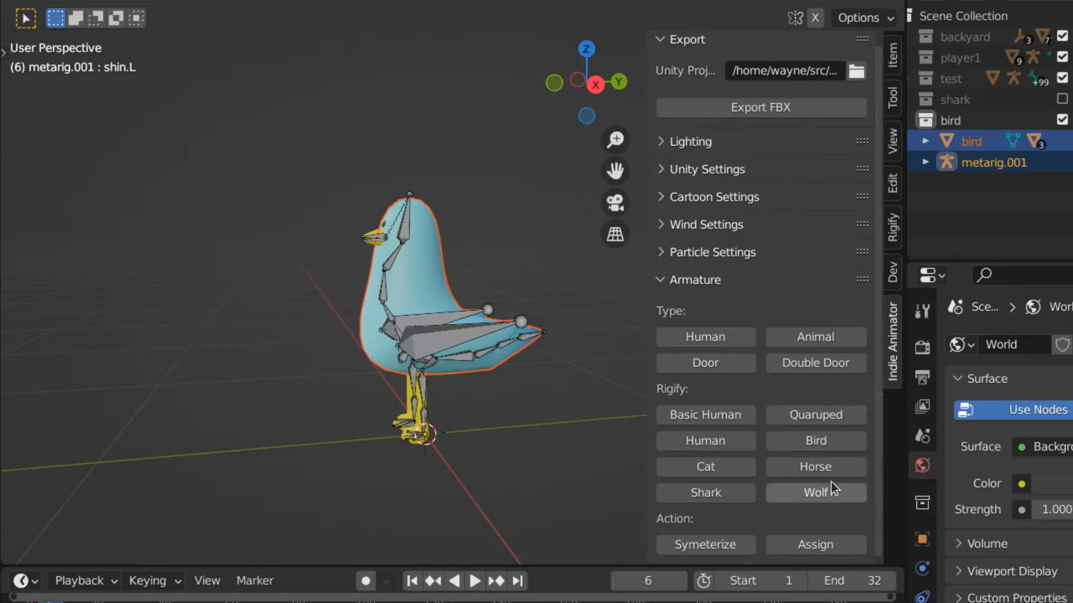
left_click(819, 551)
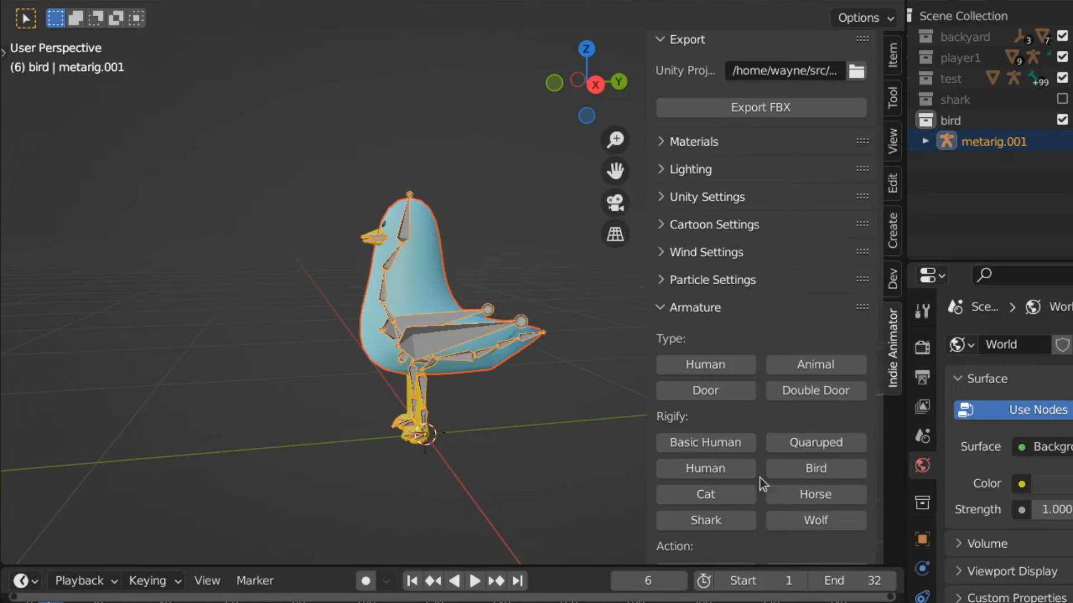
left_click(444, 337)
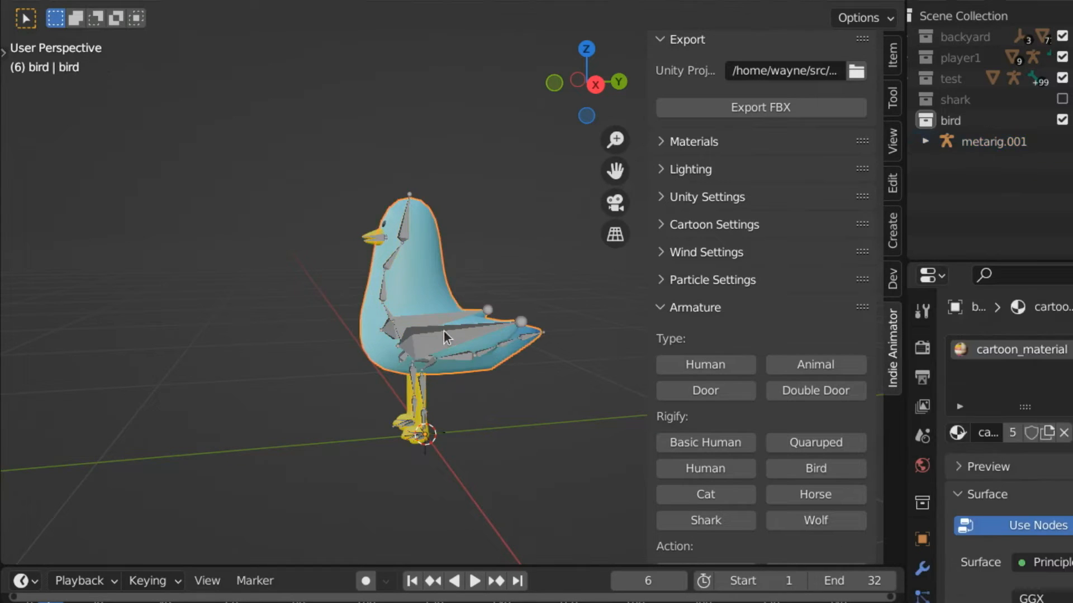
left_click(444, 330)
left_click(118, 1)
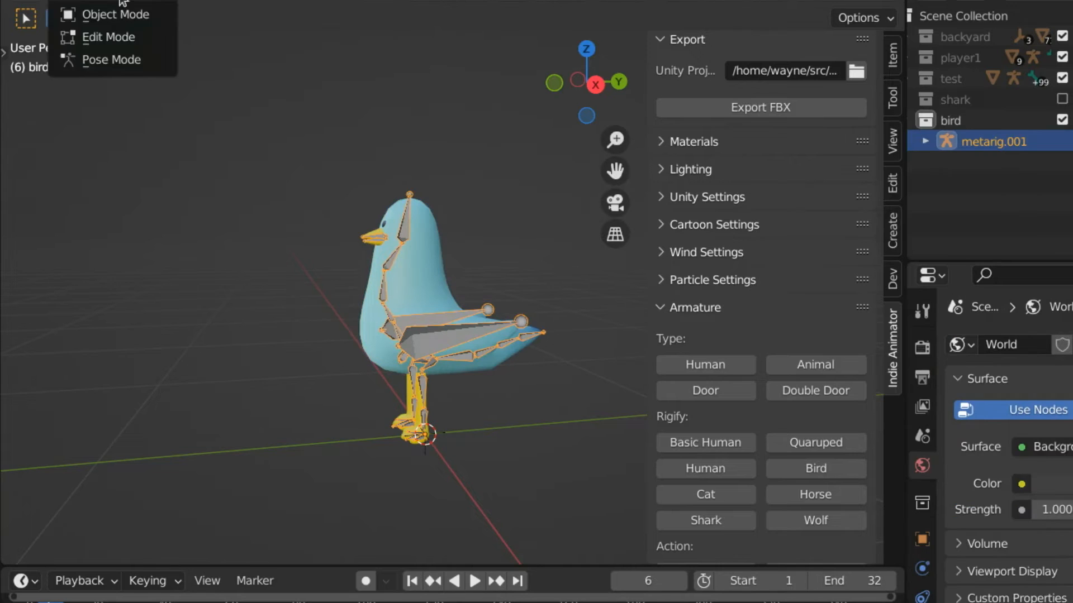
left_click(106, 60)
Step: Test the left wing's deformation by rotating the Wing.002.L bone, and cancel the rotation
middle_click_drag(393, 243, 437, 384)
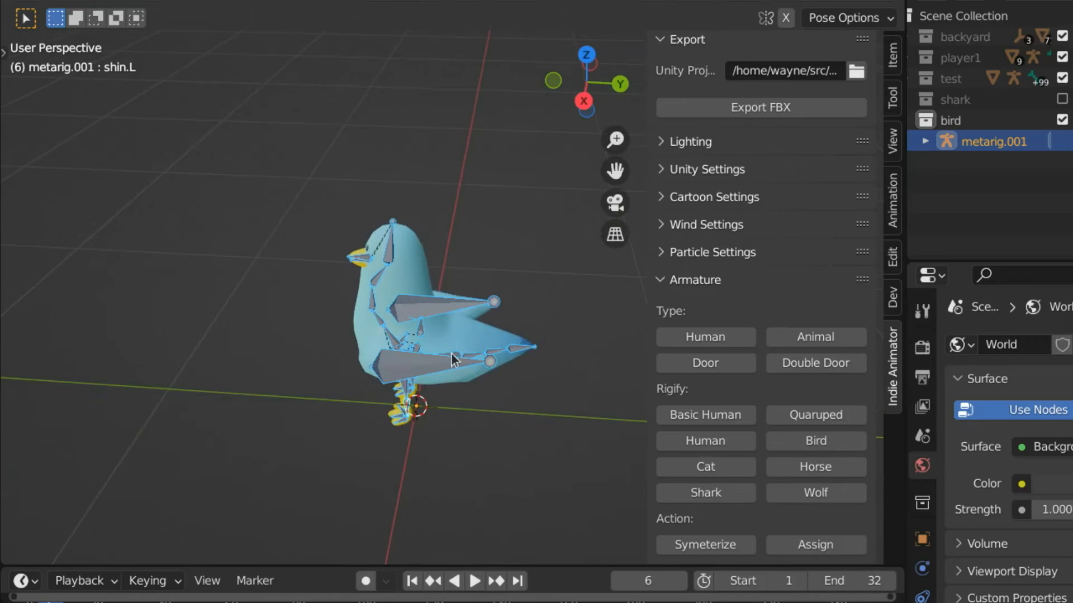
left_click(434, 361)
left_click(434, 361)
left_click(435, 361)
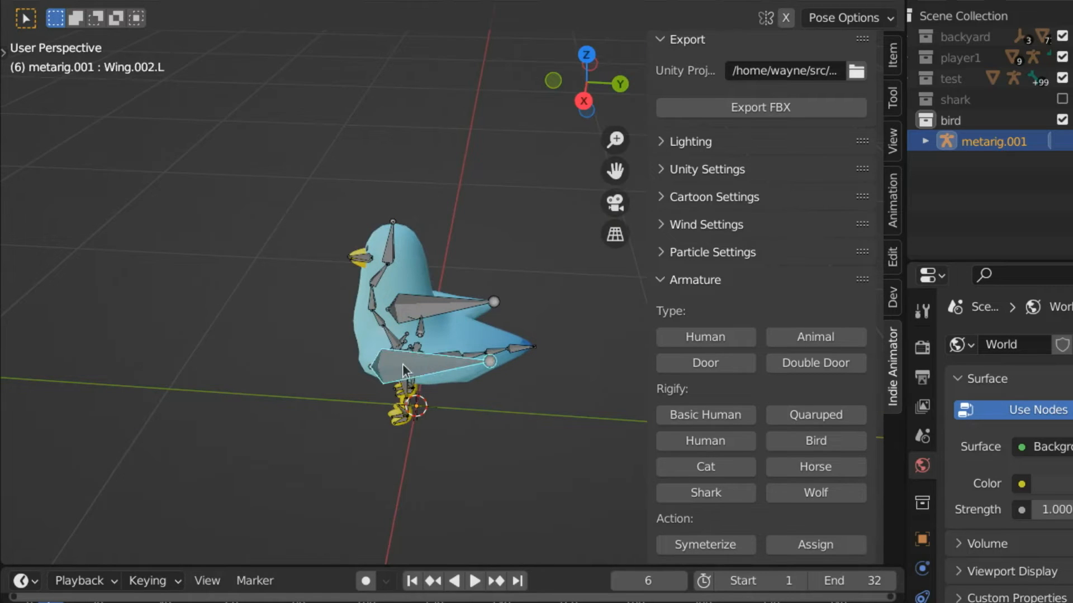
key("r")
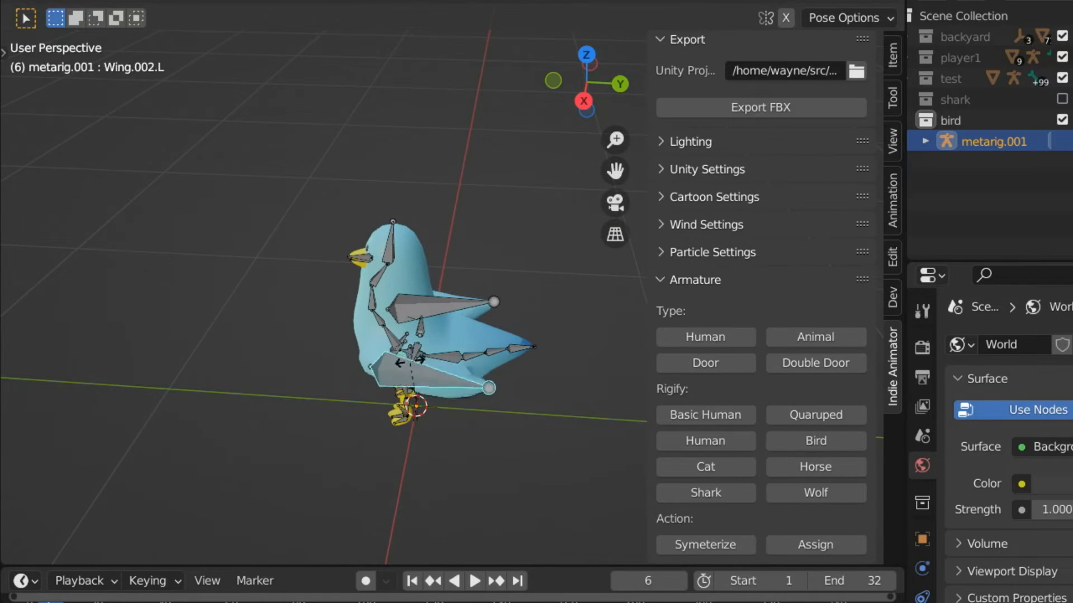
right_click(422, 369)
Step: Rotate the lower neck bone slightly to test how the bird's head and neck follow
middle_click_drag(511, 334, 495, 284)
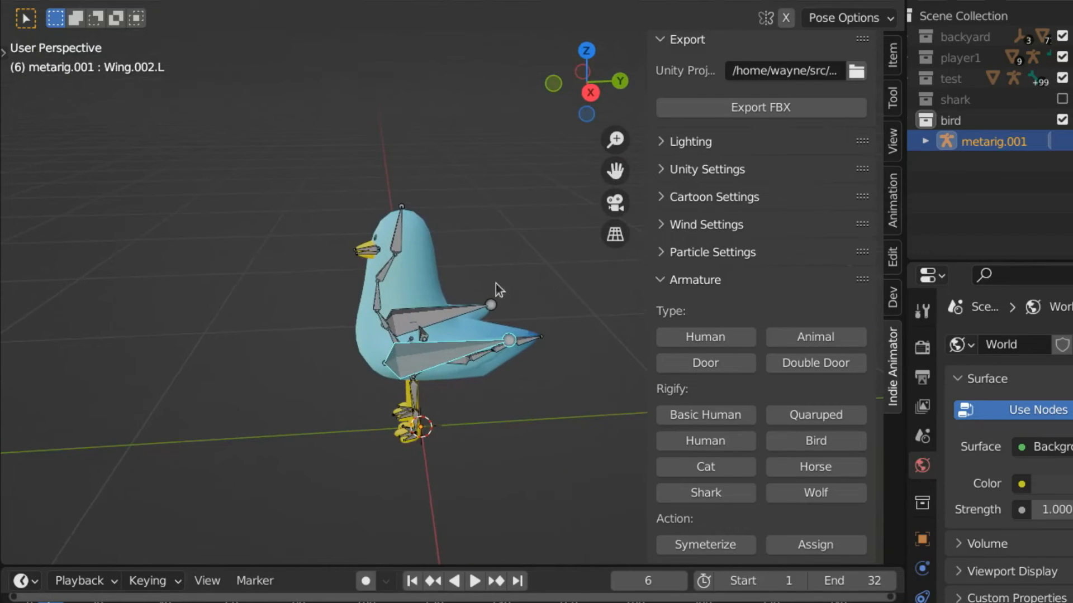
left_click(378, 296)
key("r")
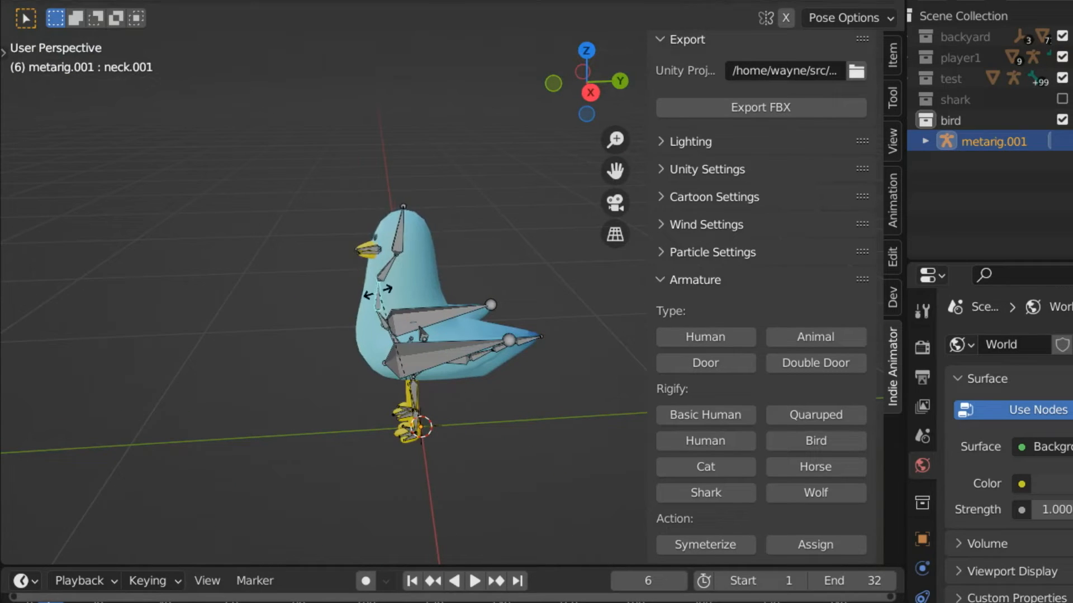
left_click(384, 294)
middle_click_drag(394, 287, 488, 270)
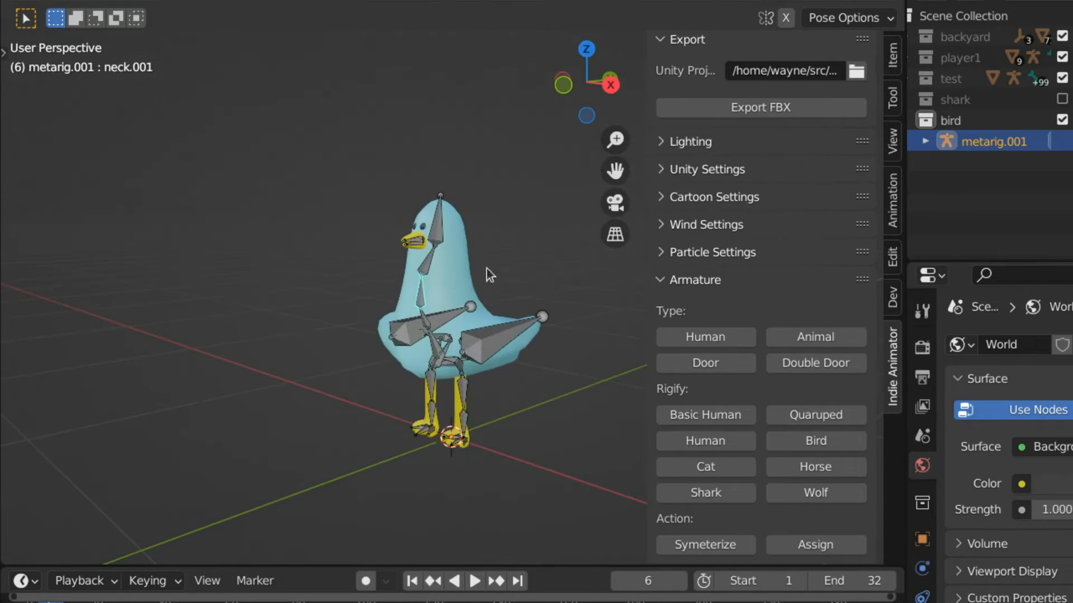
Step: Test-rotate the left thigh bone without keeping the rotation, and expand metarig.001 to inspect its contents
left_click(453, 380)
key("r")
right_click(440, 385)
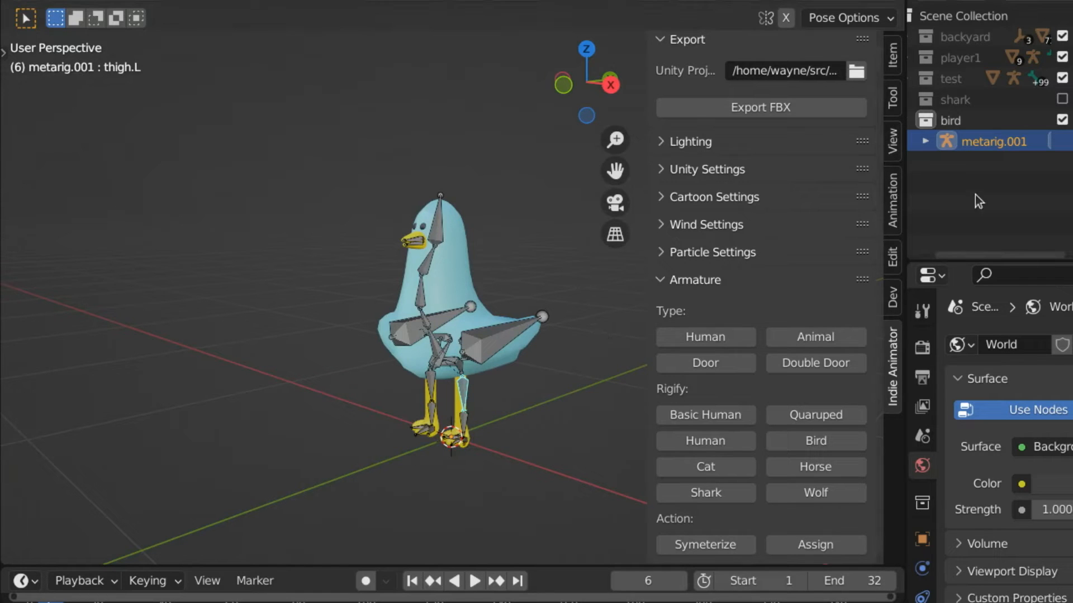
left_click(926, 141)
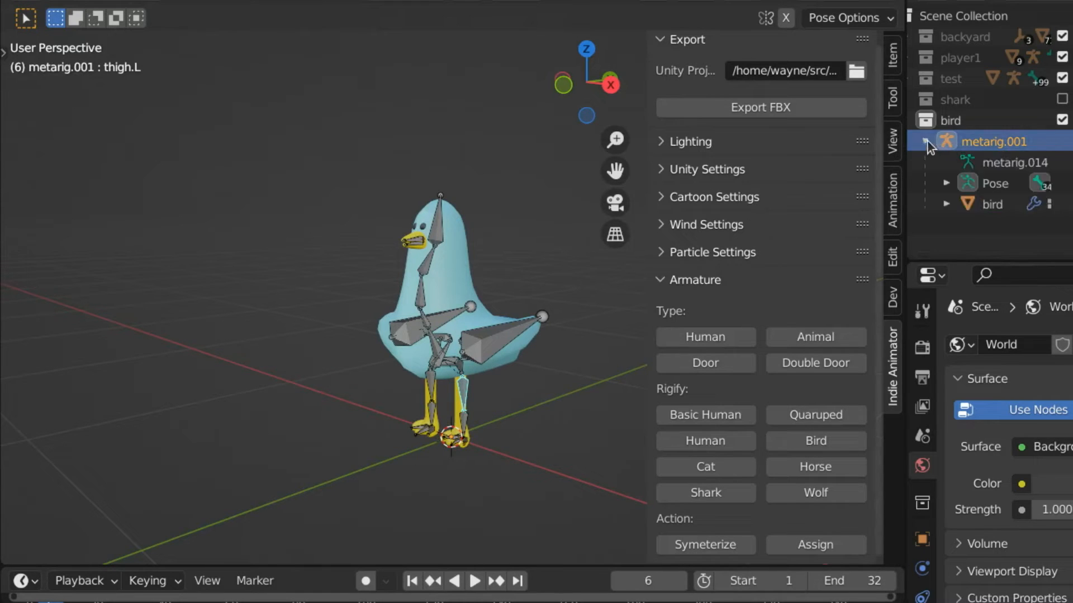
Step: Assign bird and its child meshes Cube.003, Cube.004 and Icosphere together to the metarig.001 armature
left_click(951, 206)
scroll(956, 204, "down", 3)
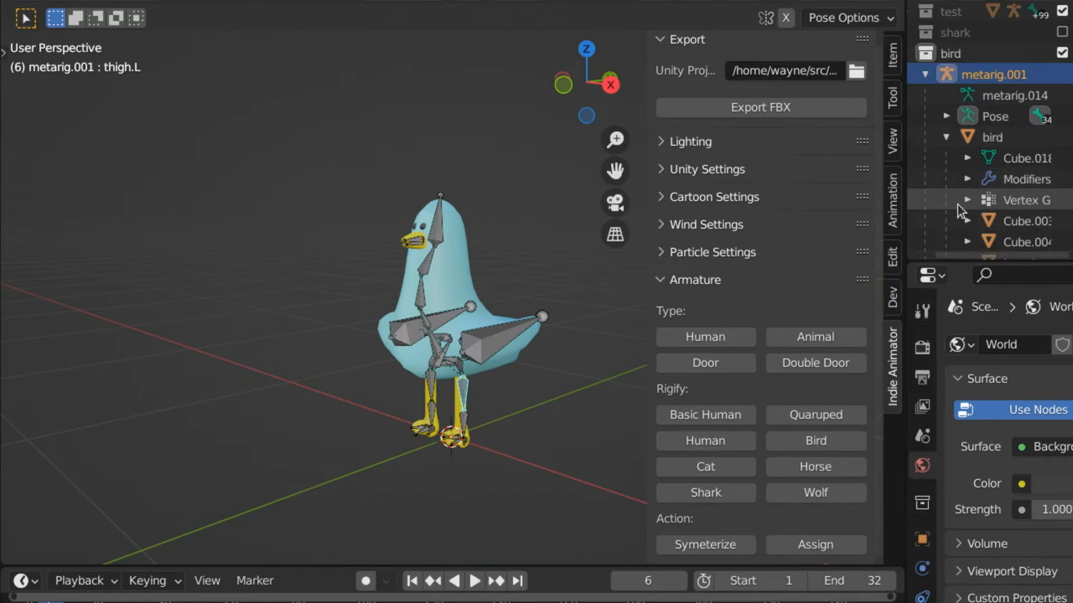
scroll(957, 206, "down", 1)
left_click(1011, 199, "shift")
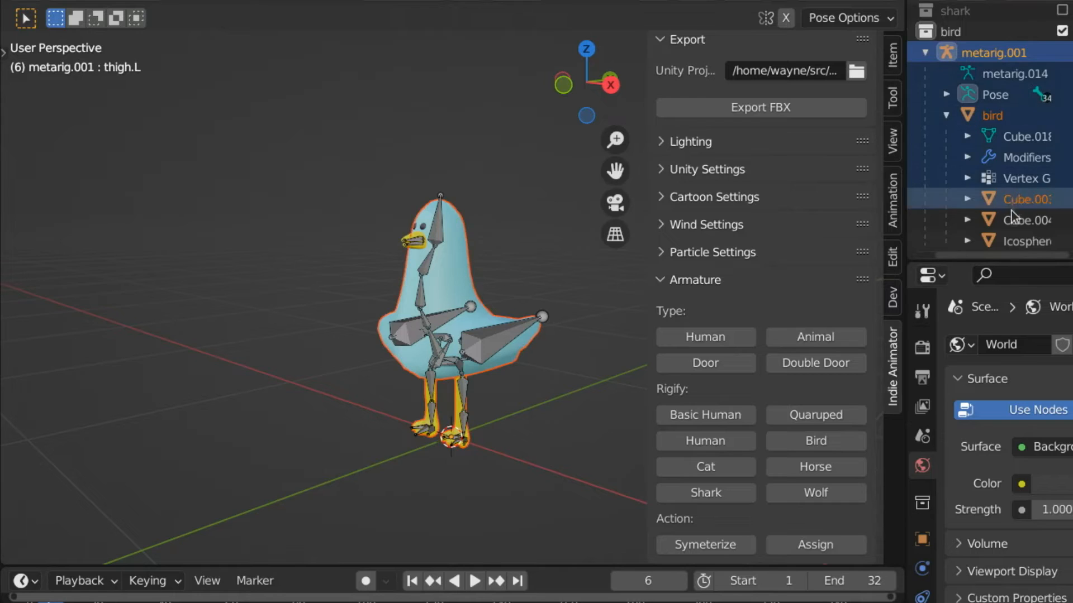
left_click(1011, 221, "shift")
left_click(1011, 222)
left_click(1008, 242, "ctrl")
left_click(1011, 203, "ctrl")
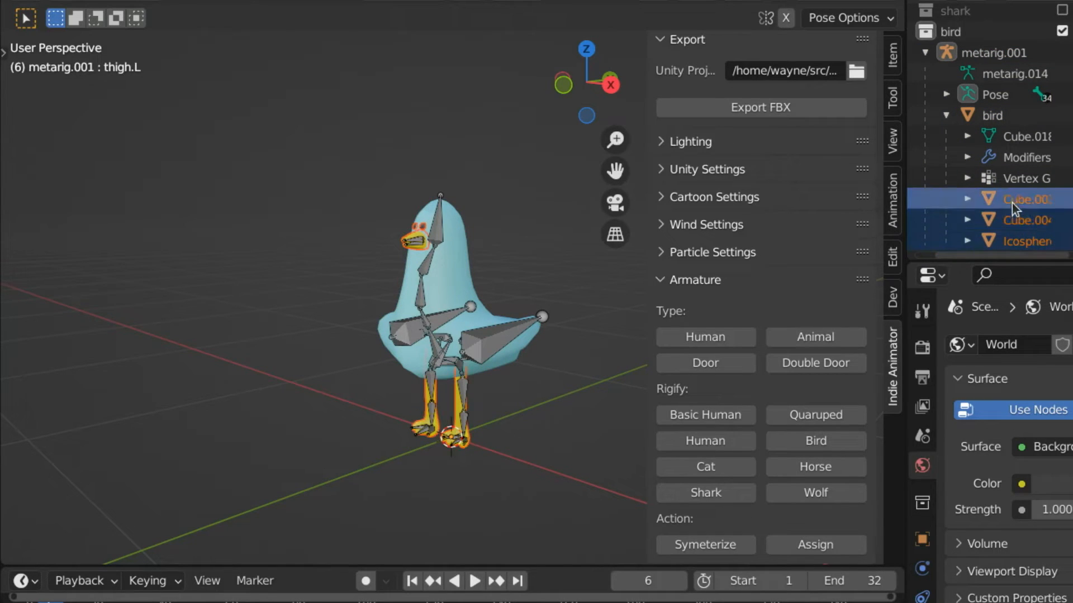
left_click(1001, 116, "ctrl")
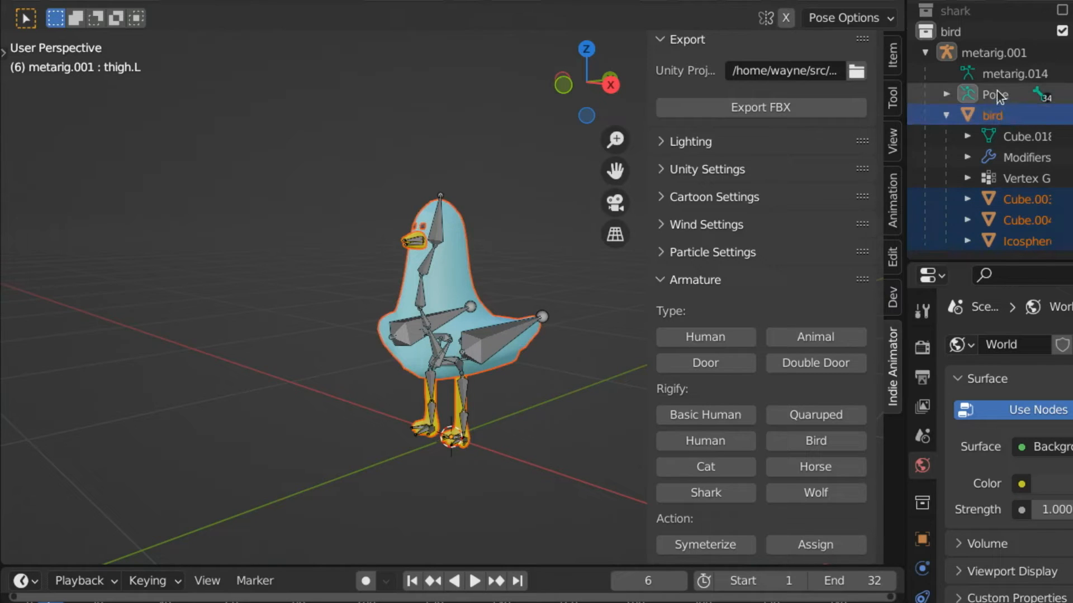
left_click(994, 54, "ctrl")
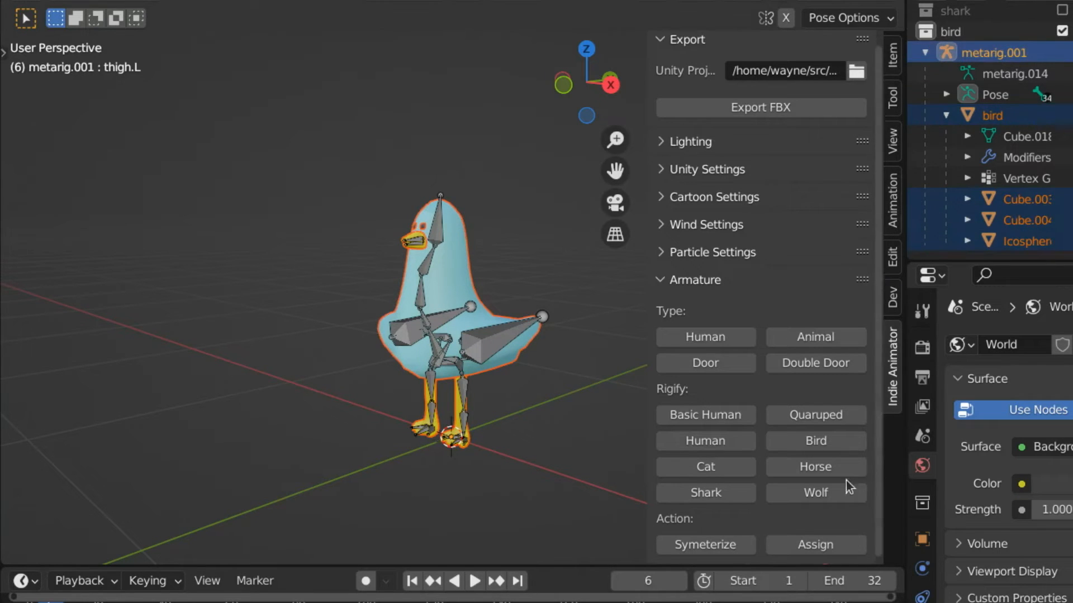
left_click(797, 546)
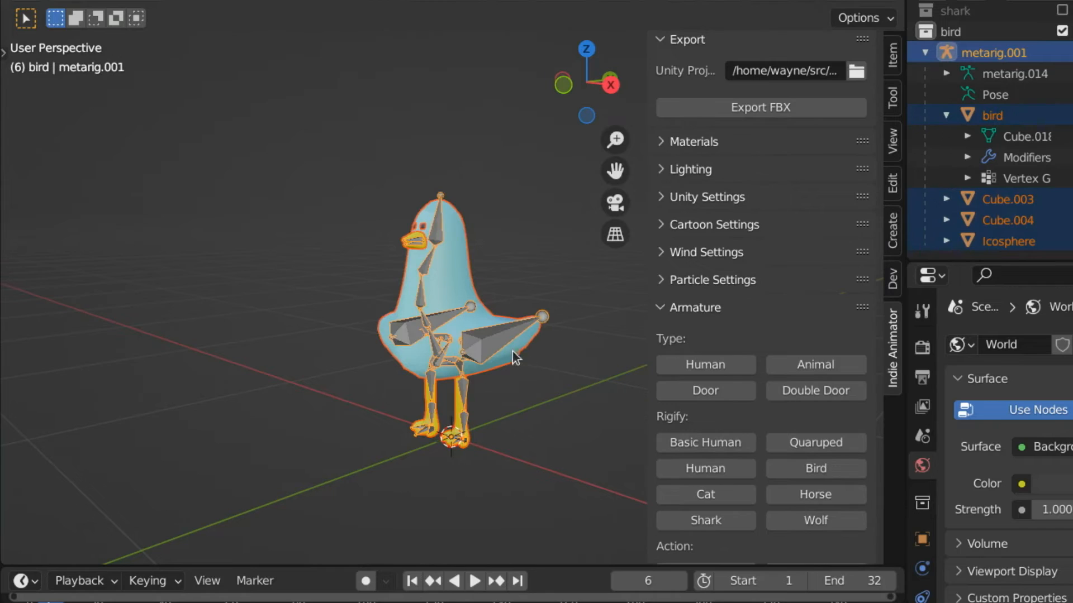
Step: Make metarig.001 the only selected object and put it into Pose Mode
left_click(460, 389)
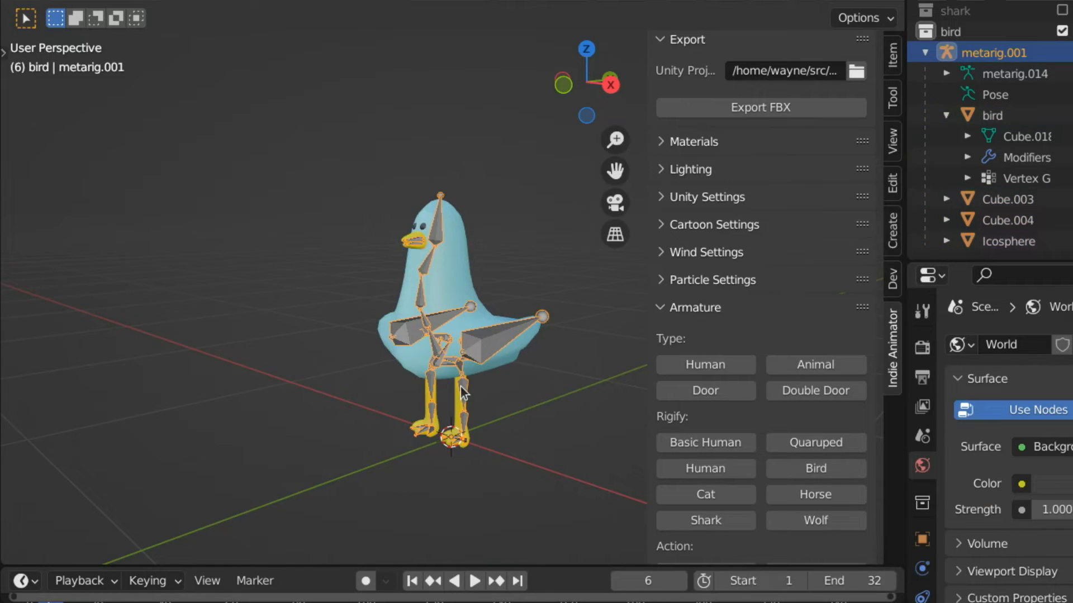
left_click(460, 387)
scroll(471, 404, "up", 2)
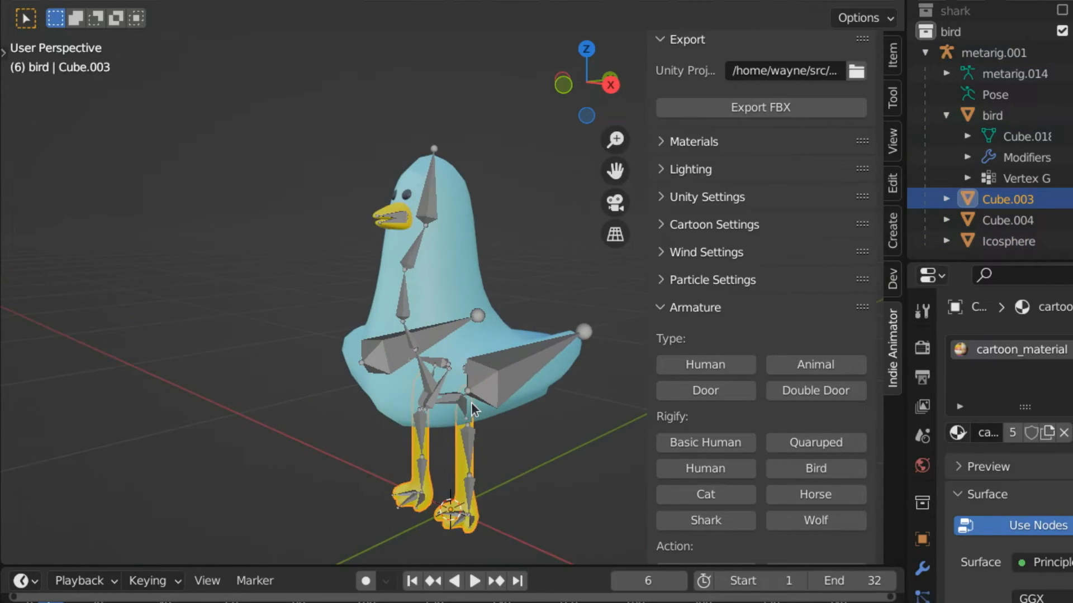
left_click(435, 325)
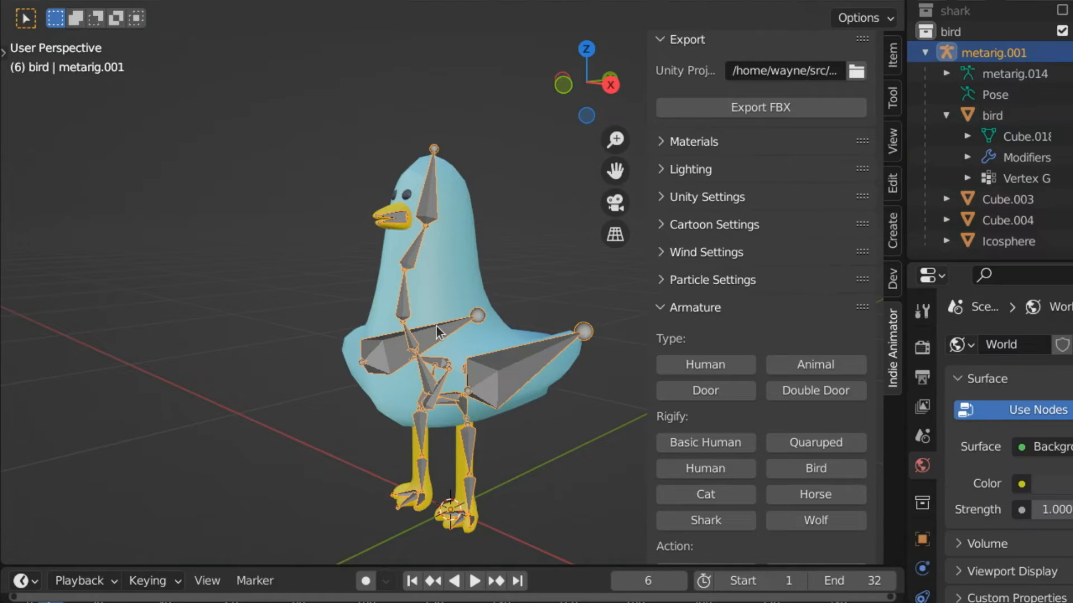
left_click(109, 4)
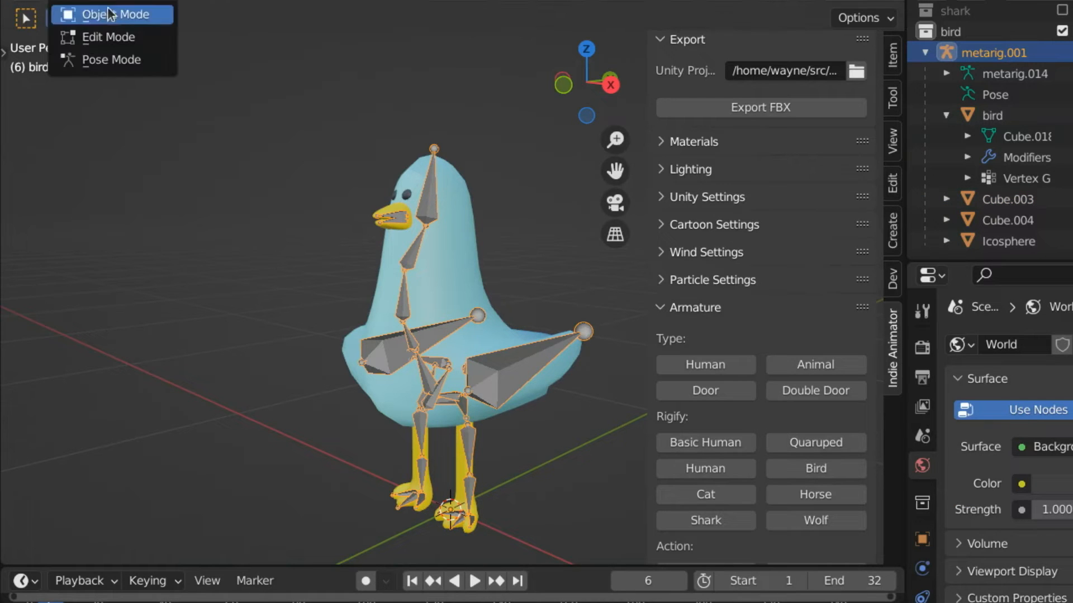
left_click(110, 54)
Step: Test-rotate the left thigh and left shin bones to check how the leg deforms, cancelling each rotation
middle_click_drag(411, 272, 368, 241)
left_click(425, 435)
key("r")
key("Escape")
left_click(435, 476)
key("r")
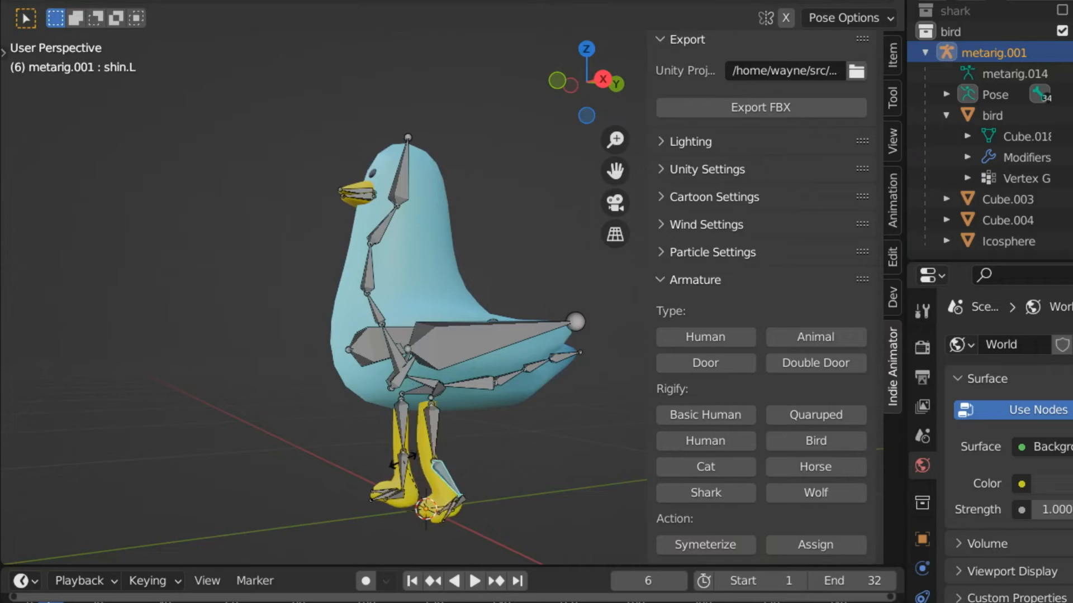
key("Escape")
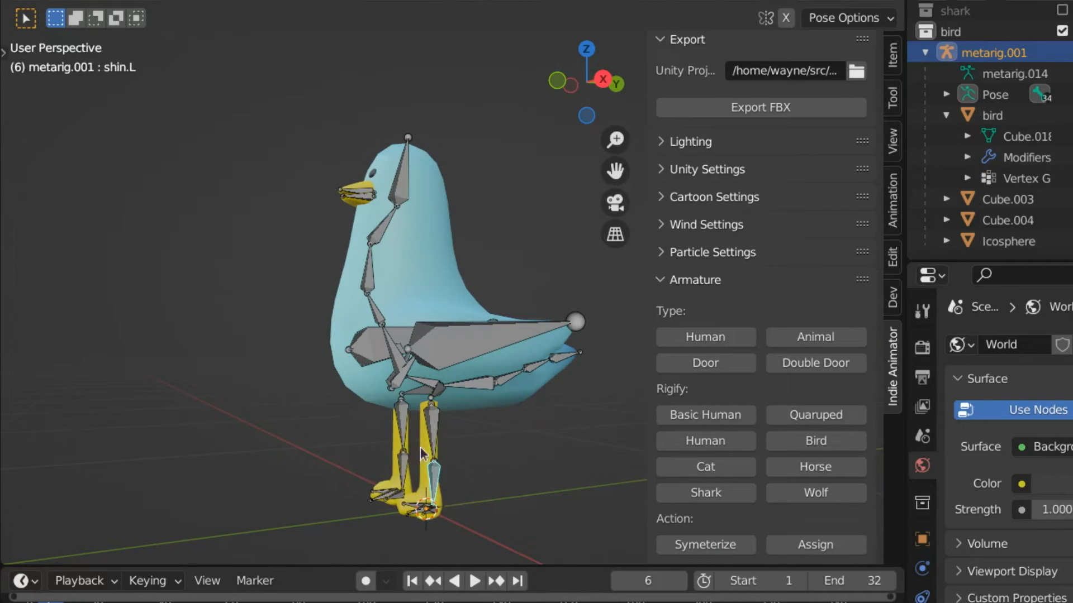
Step: Test-rotate the right shin bone and the left wing bone Wing.002.L, cancelling each rotation
middle_click_drag(404, 481, 485, 467)
left_click(450, 470)
key("r")
key("Escape")
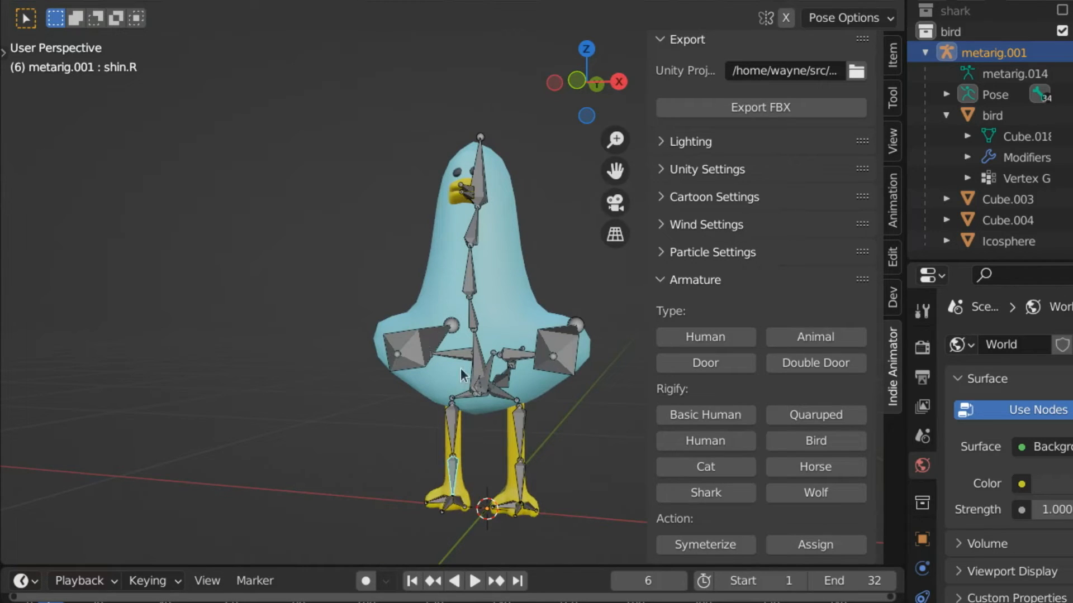
left_click(556, 339)
key("r")
key("Escape")
Step: Test-rotate the head bone and the upper neck bone neck.002, cancelling each rotation
middle_click_drag(545, 326, 338, 253)
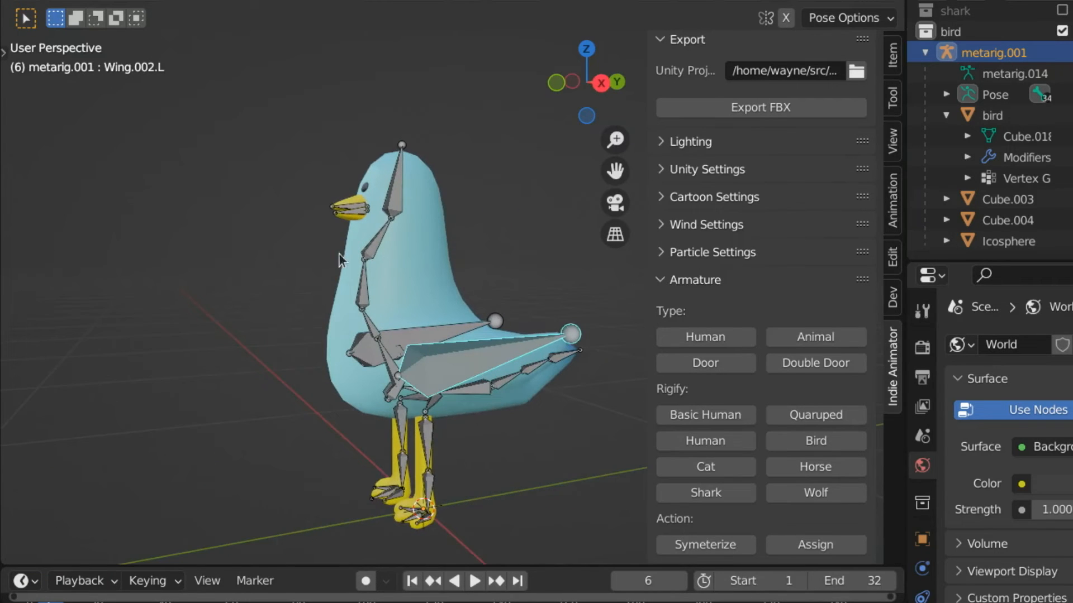
left_click(390, 196)
key("r")
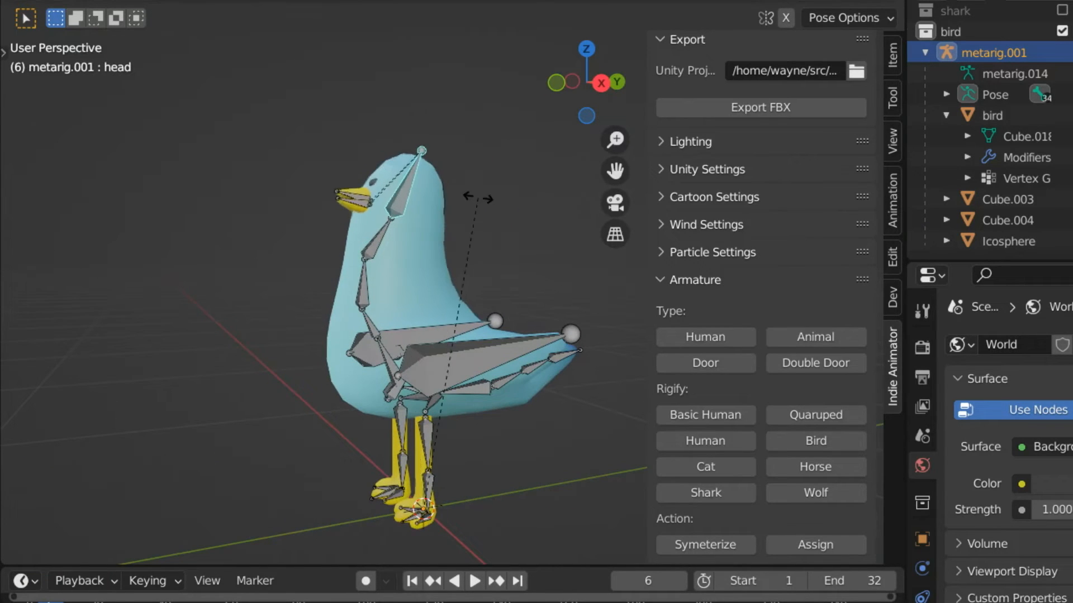
key("Escape")
scroll(379, 241, "up", 4)
left_click(316, 193)
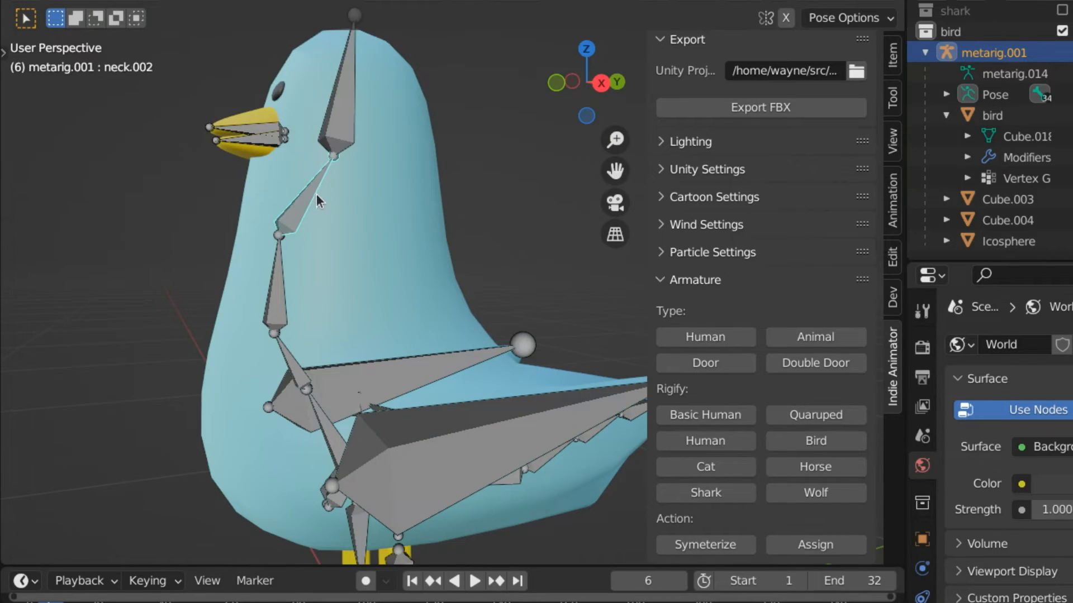
key("r")
key("Escape")
Step: Test the upper beak by moving the beak.001.T bone along Z without keeping the move
middle_click_drag(328, 186, 475, 273)
scroll(475, 273, "up", 3)
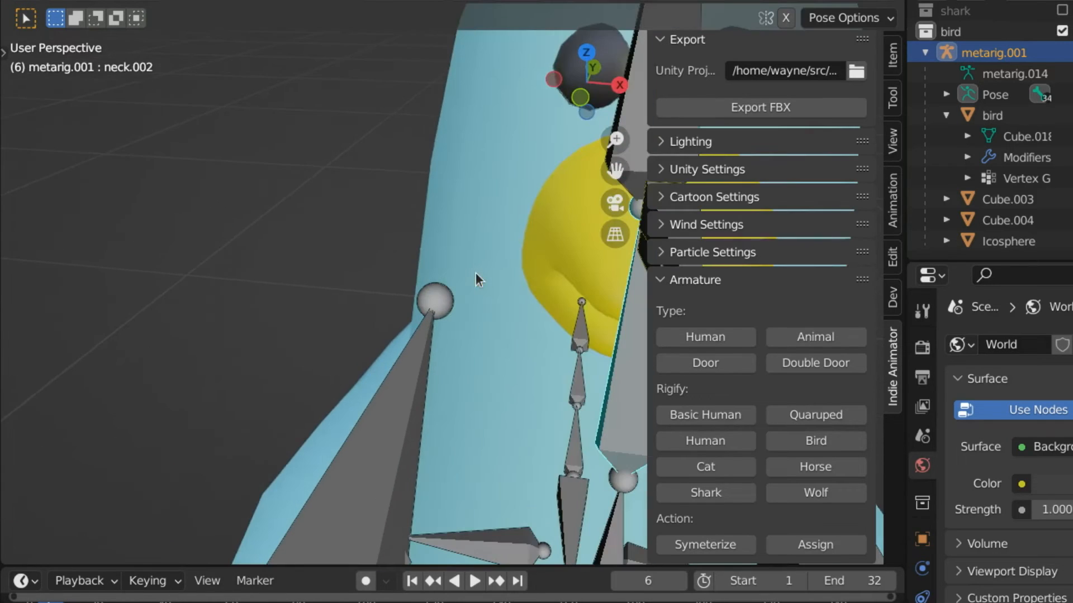
scroll(401, 254, "up", 4)
scroll(391, 254, "down", 2)
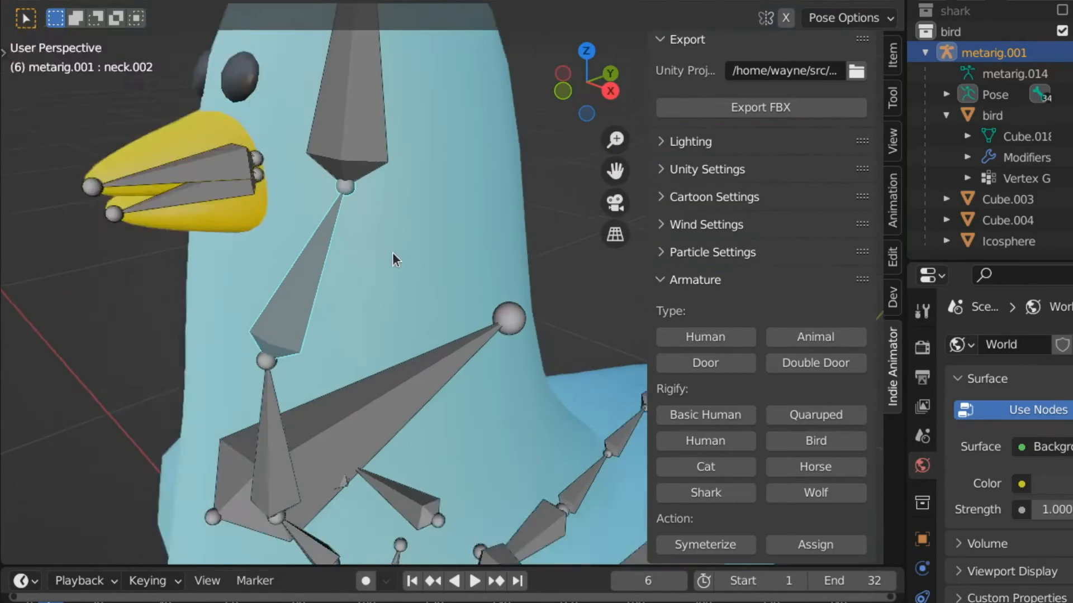
left_click(96, 196)
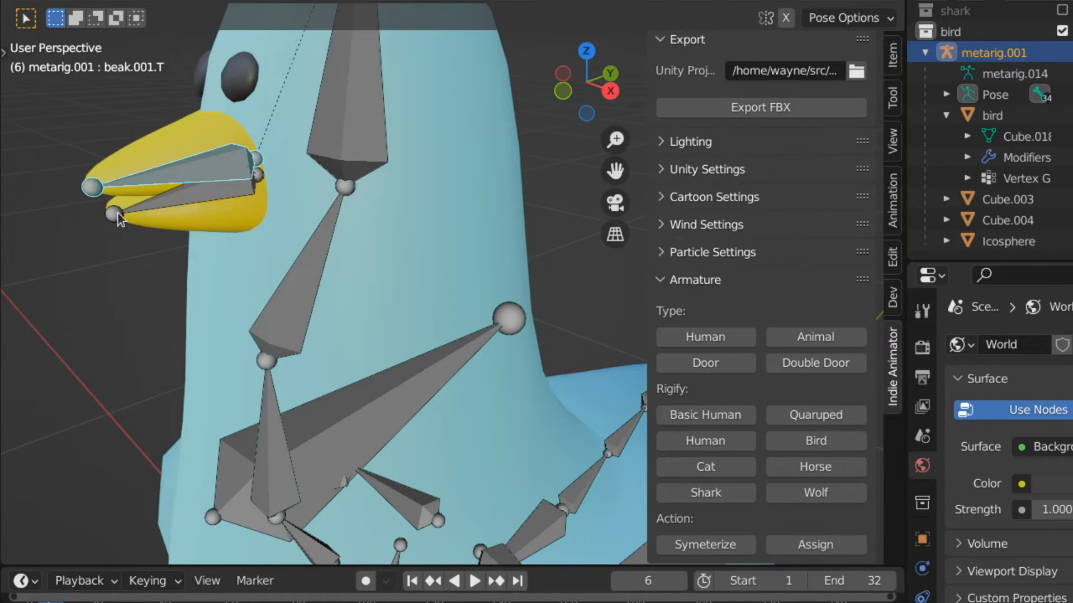
left_click(117, 212)
left_click(97, 190, "shift")
left_click(97, 190, "shift")
left_click(99, 196, "shift")
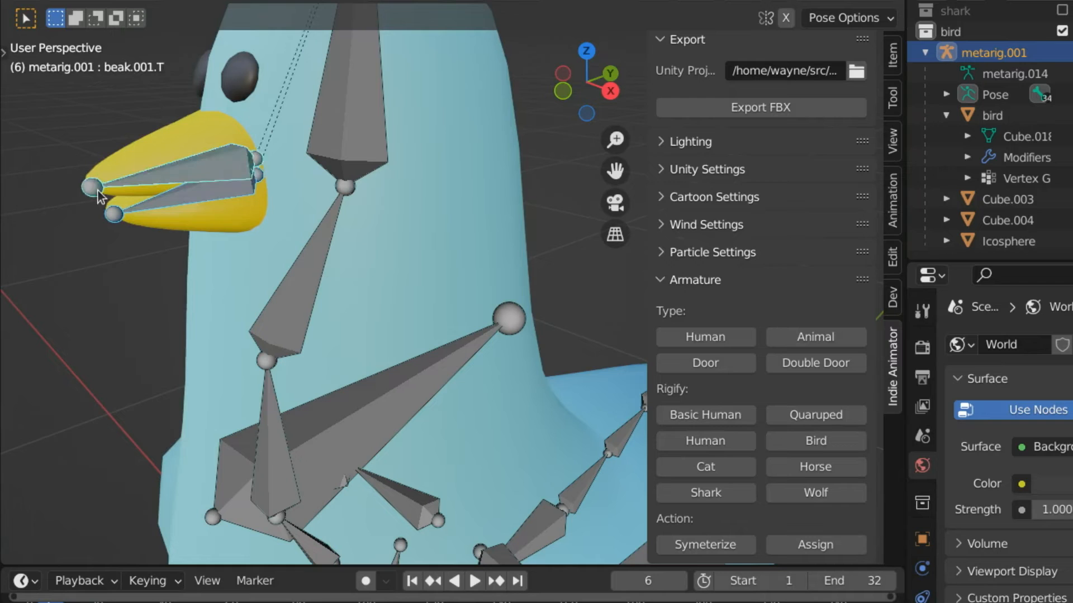
left_click(95, 186)
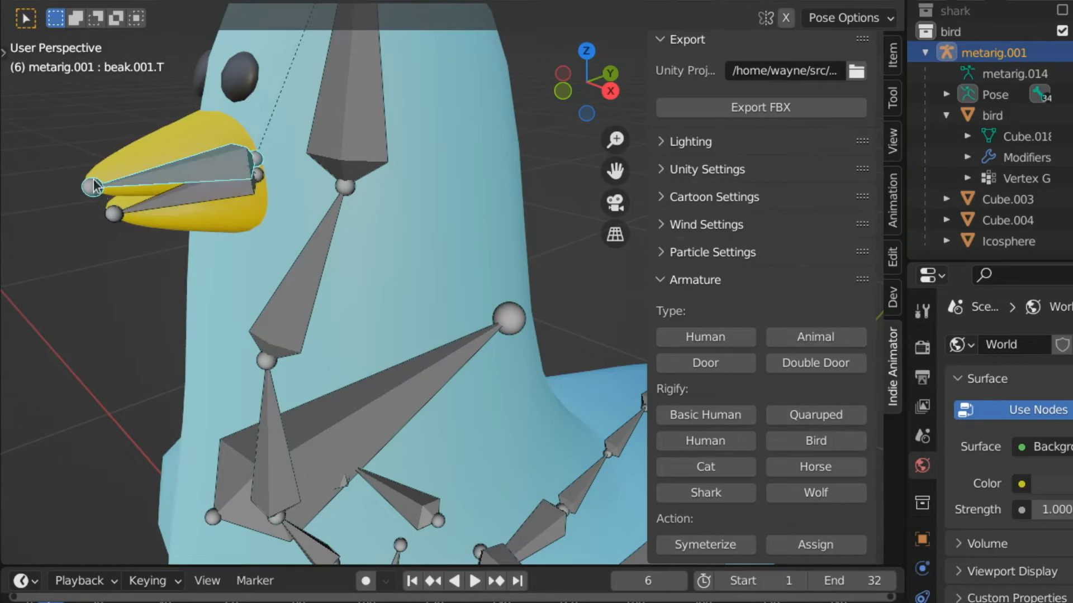
key("z")
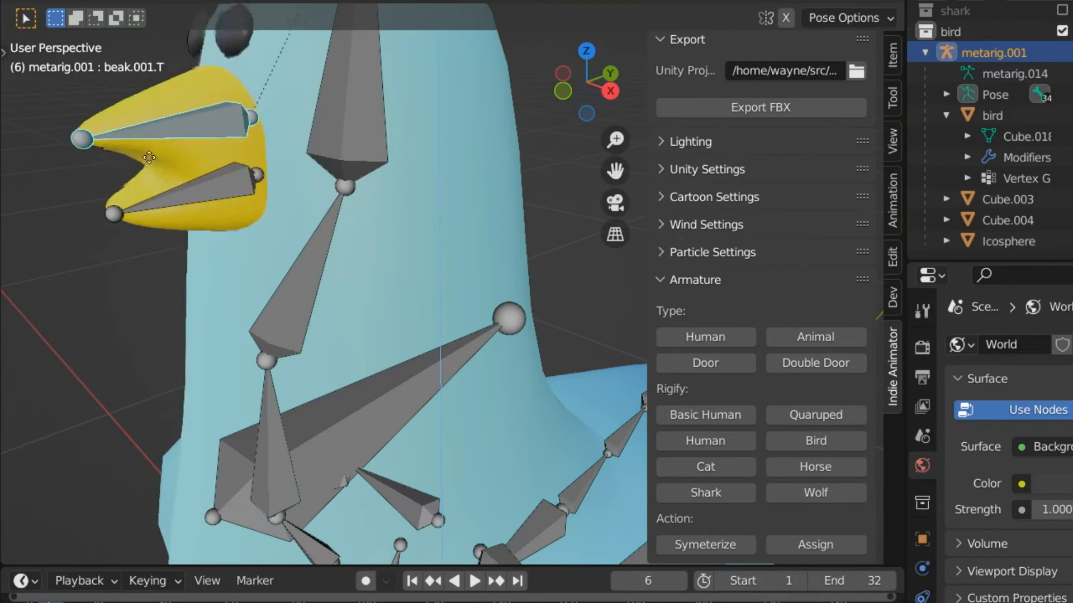
left_click(146, 197)
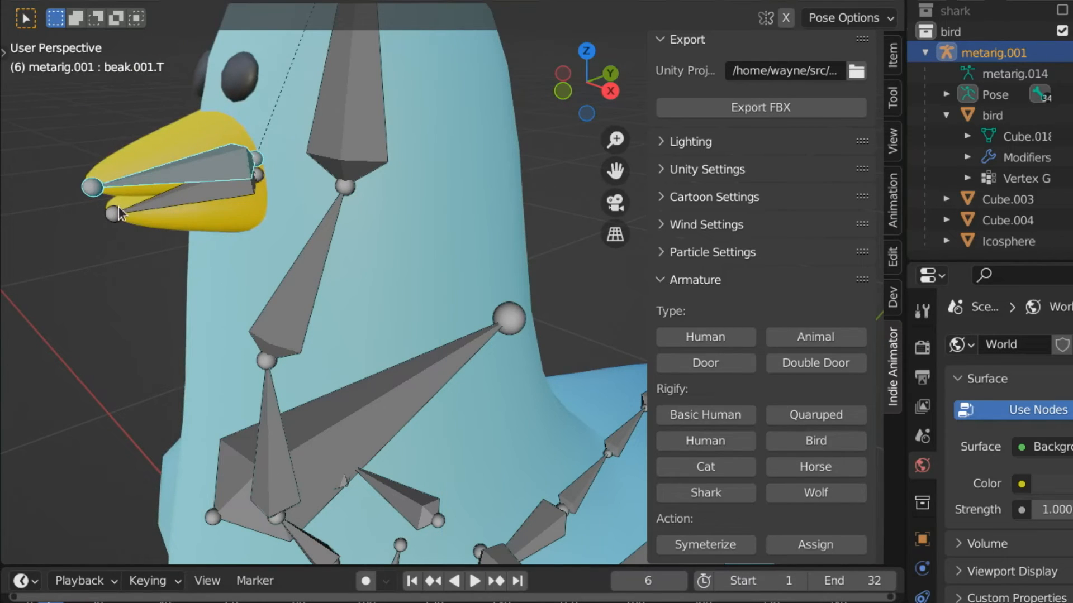
Step: Test the lower beak's deformation by moving the beak_001.B bone
left_click(124, 213)
key("r")
left_click(127, 219)
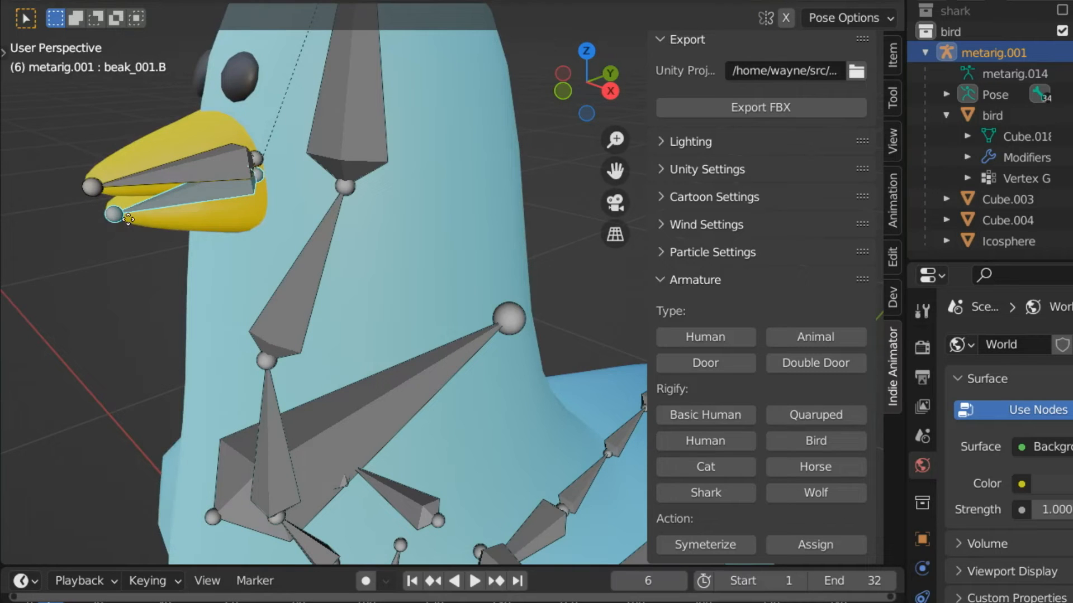
key("g")
left_click(154, 204)
middle_click_drag(198, 233, 362, 248)
scroll(381, 260, "down", 3)
scroll(425, 233, "down", 2)
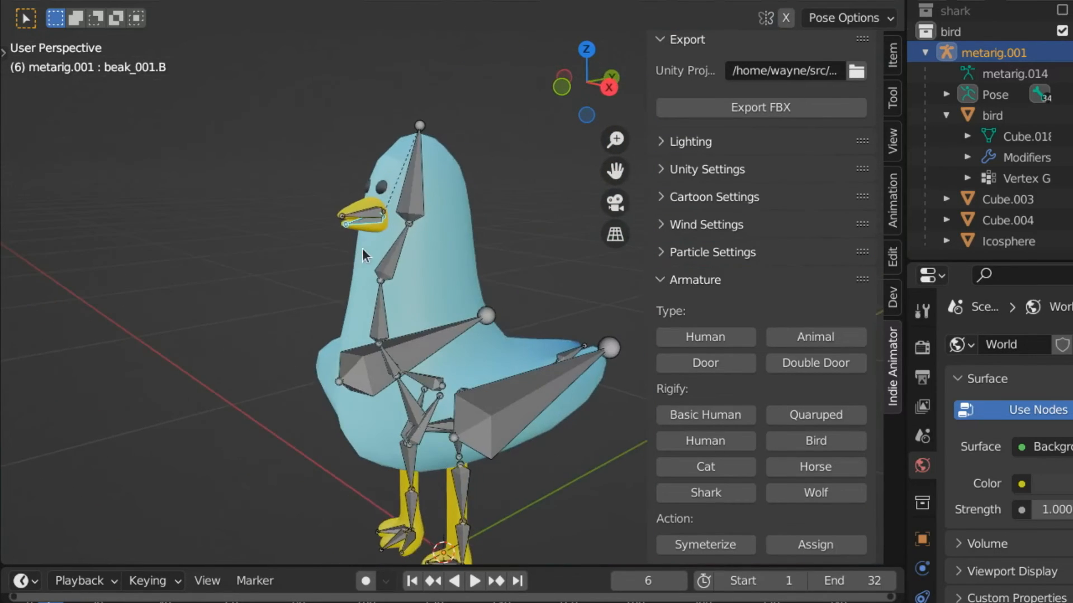
Step: Collapse metarig.001 in the outliner, and export the bird collection as FBX to the Unity project
scroll(1025, 133, "up", 2)
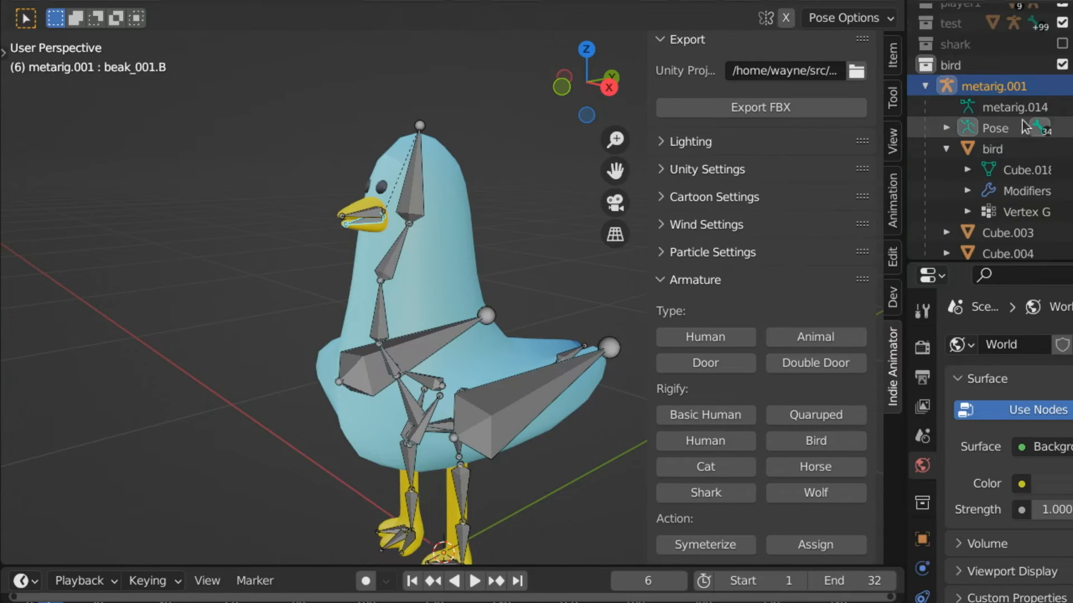
left_click(924, 88)
scroll(938, 78, "up", 3)
left_click(948, 121)
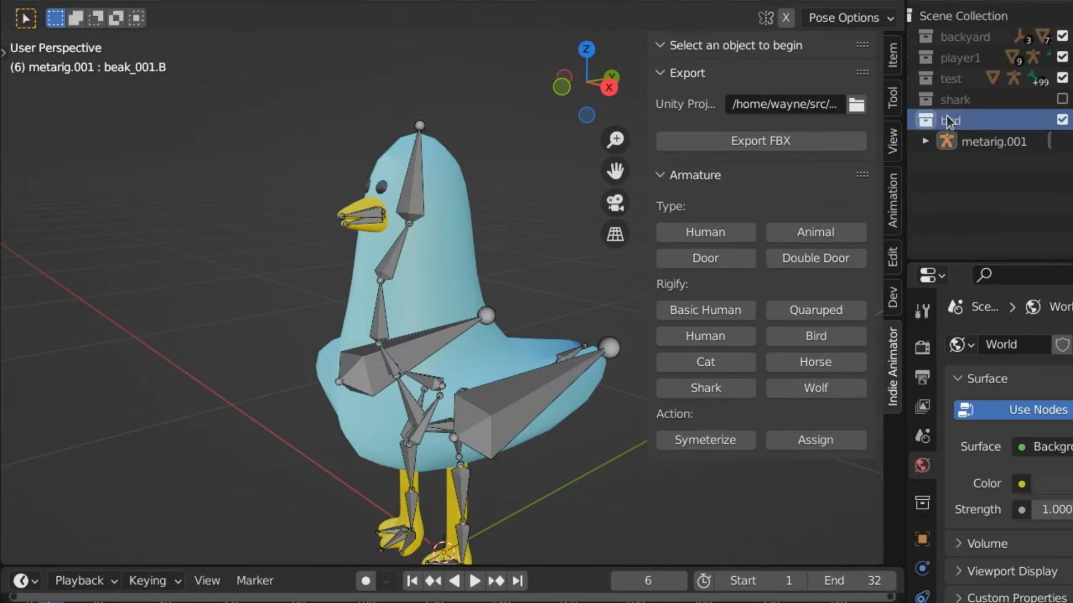
left_click(803, 142)
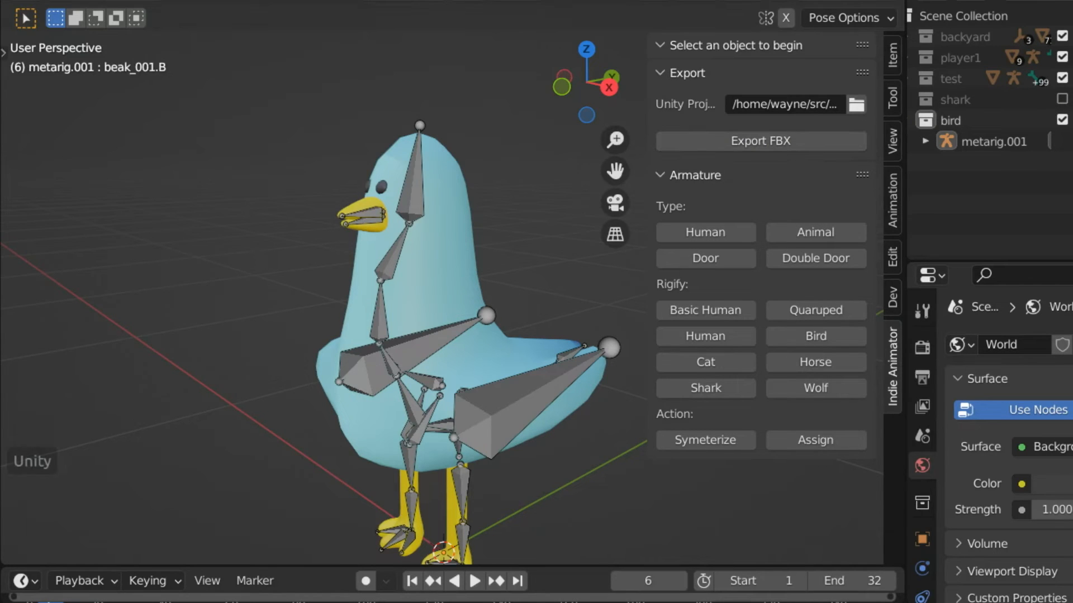
Step: Switch to Unity and delete the old bird lying in front of the watermelon character from the scene
left_click(4, 461)
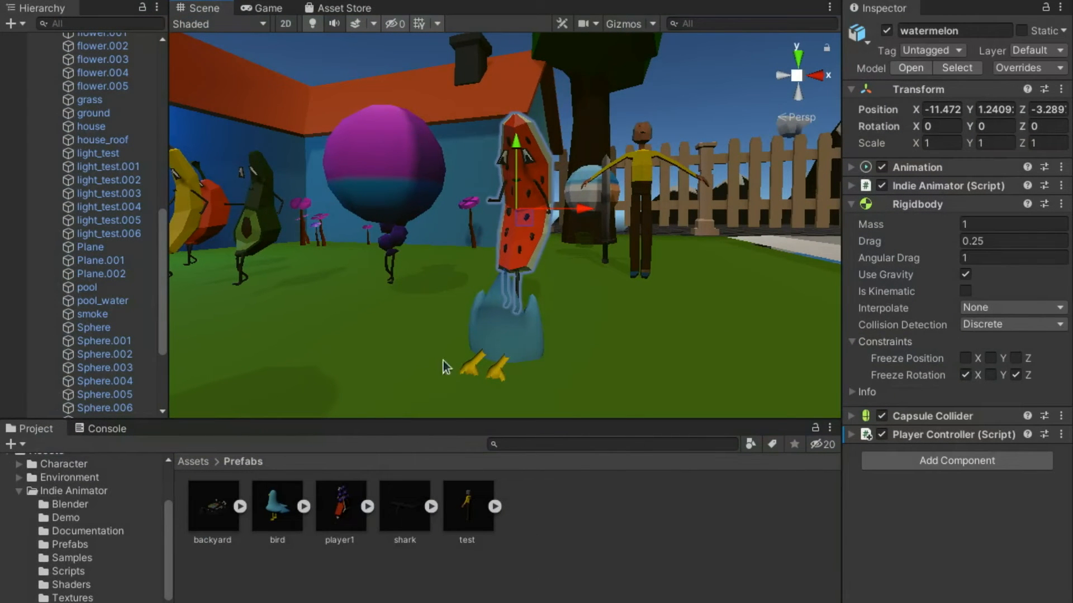
left_click(511, 328)
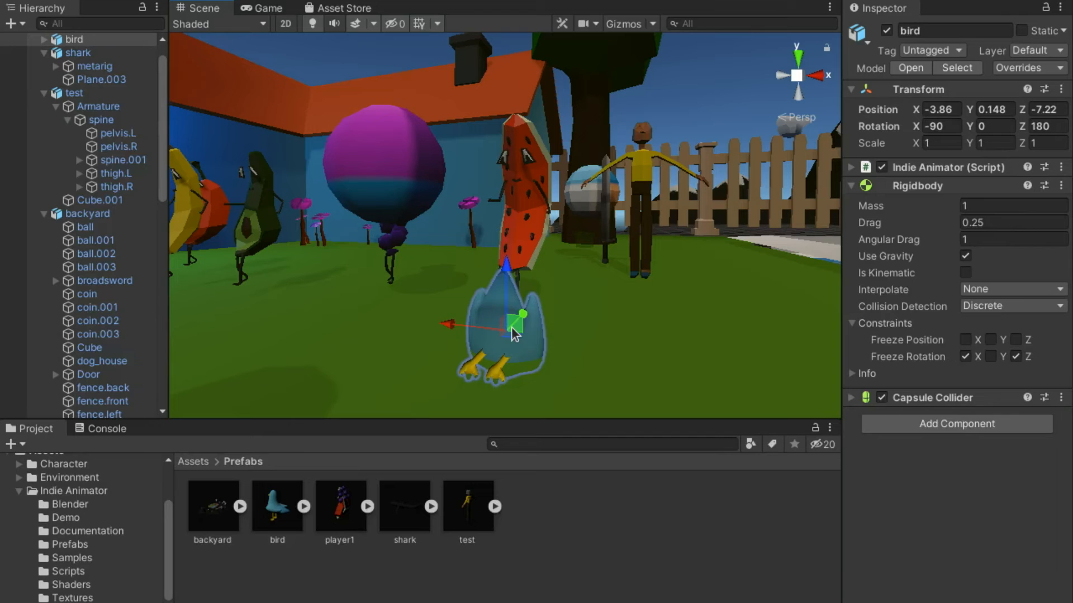
key("Delete")
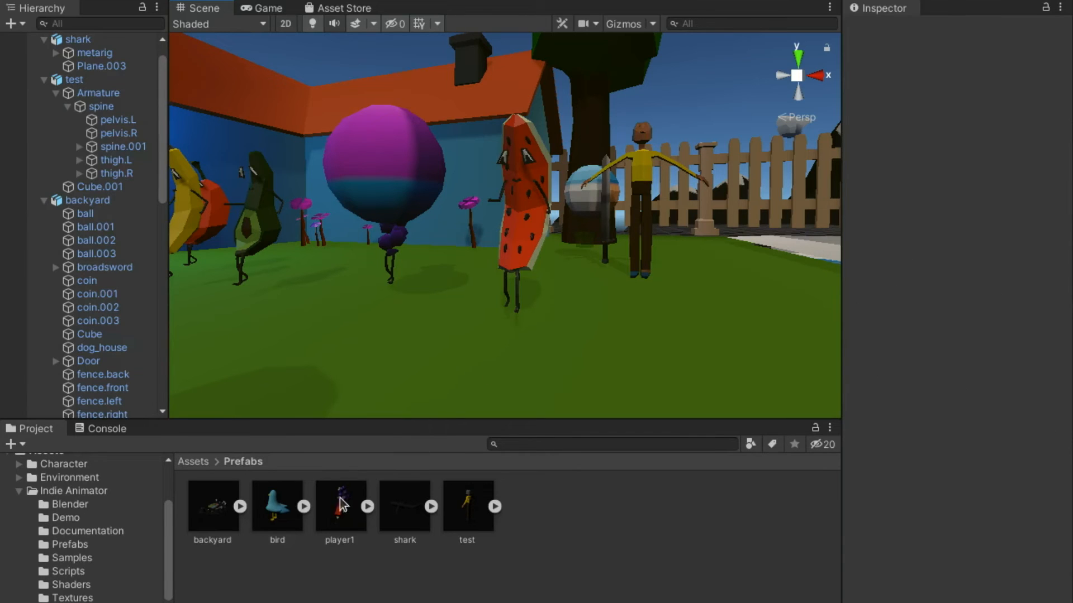
Step: Place the bird prefab from the Prefabs folder on the grass beside the watermelon character
left_click_drag(267, 511, 408, 339)
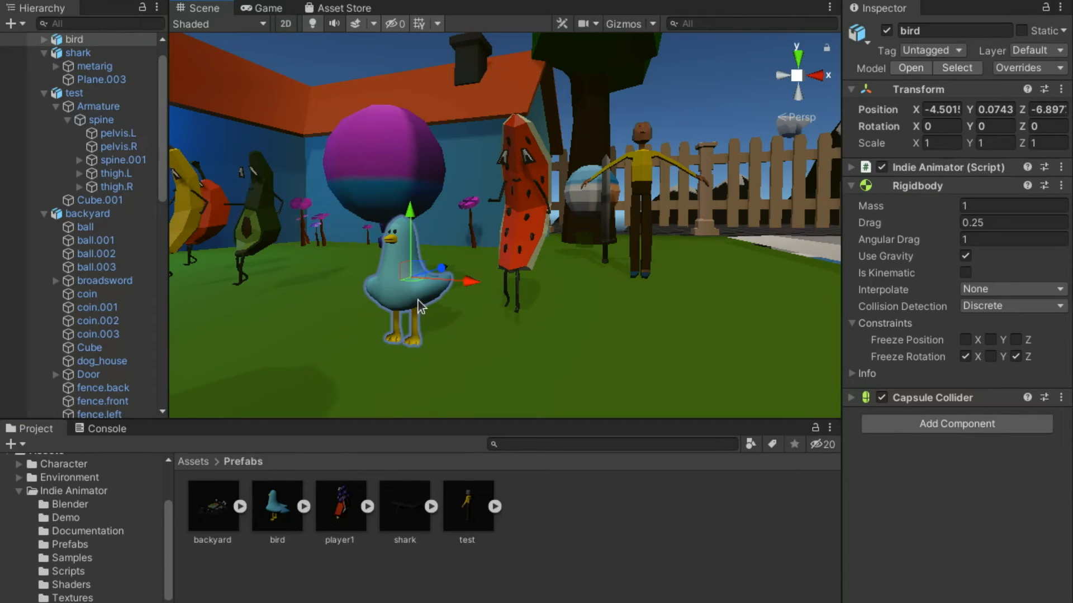
middle_click_drag(402, 295, 440, 286)
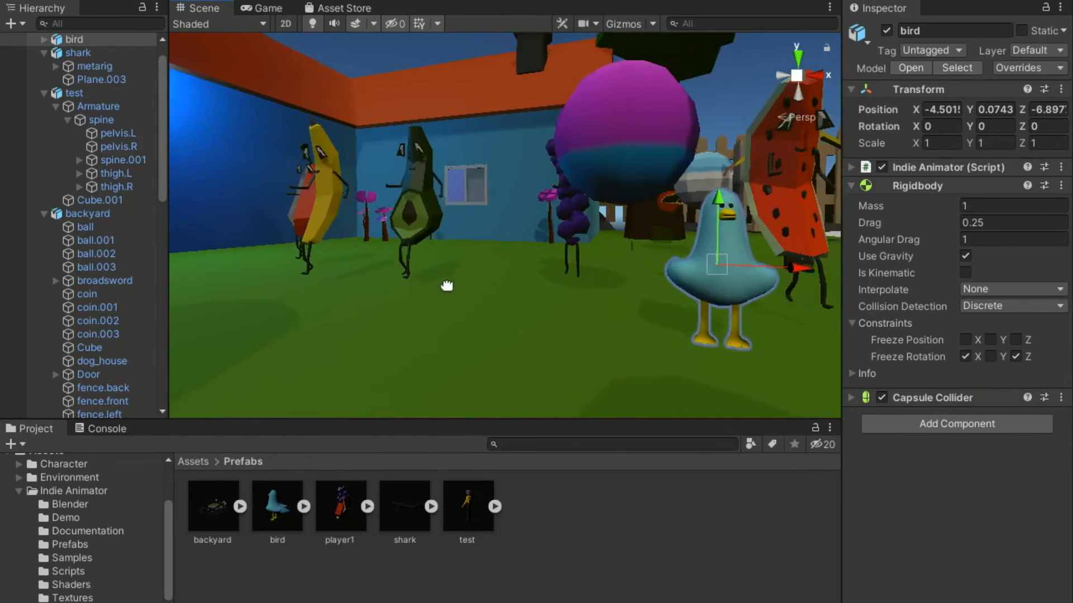
middle_click_drag(516, 302, 500, 257)
right_click_drag(536, 259, 687, 294)
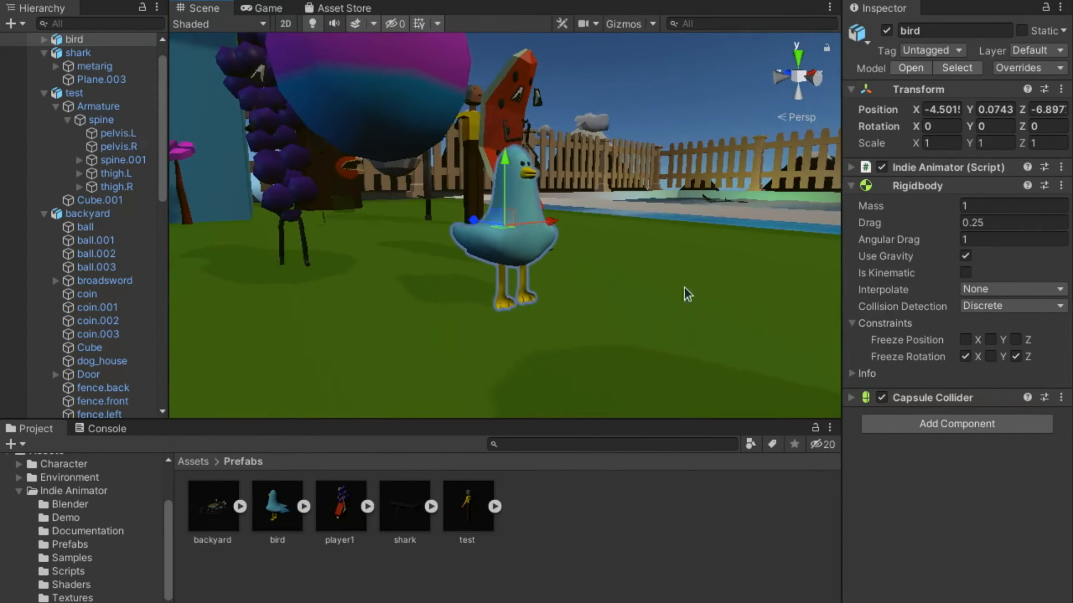
scroll(570, 271, "up", 4)
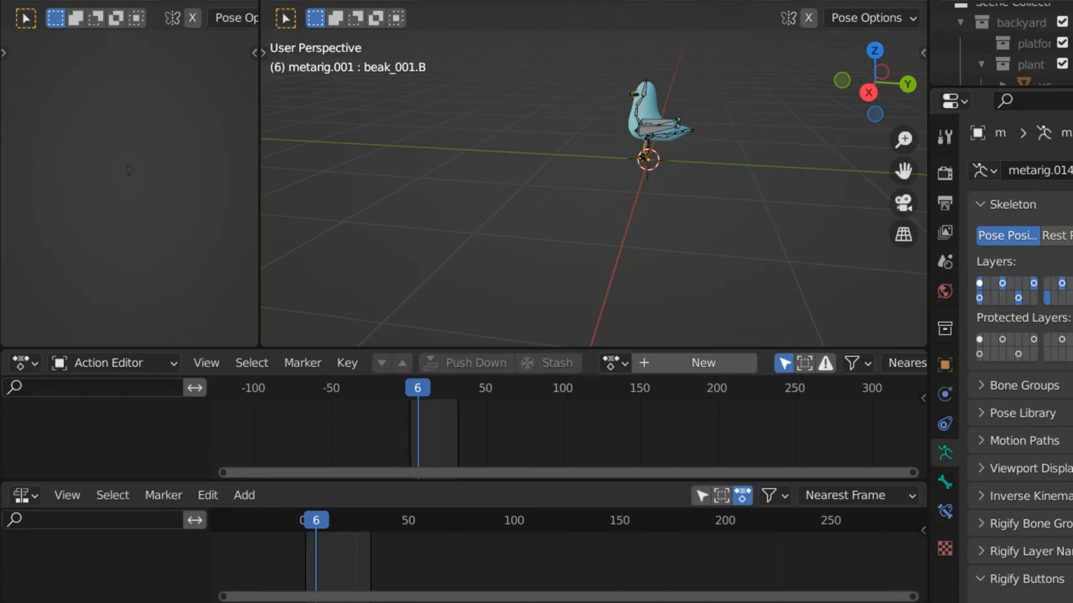
Step: In Blender, move to frame 0 and create a new action named peck for the metarig.001 armature
scroll(702, 183, "up", 5)
middle_click_drag(702, 183, 625, 256, "shift")
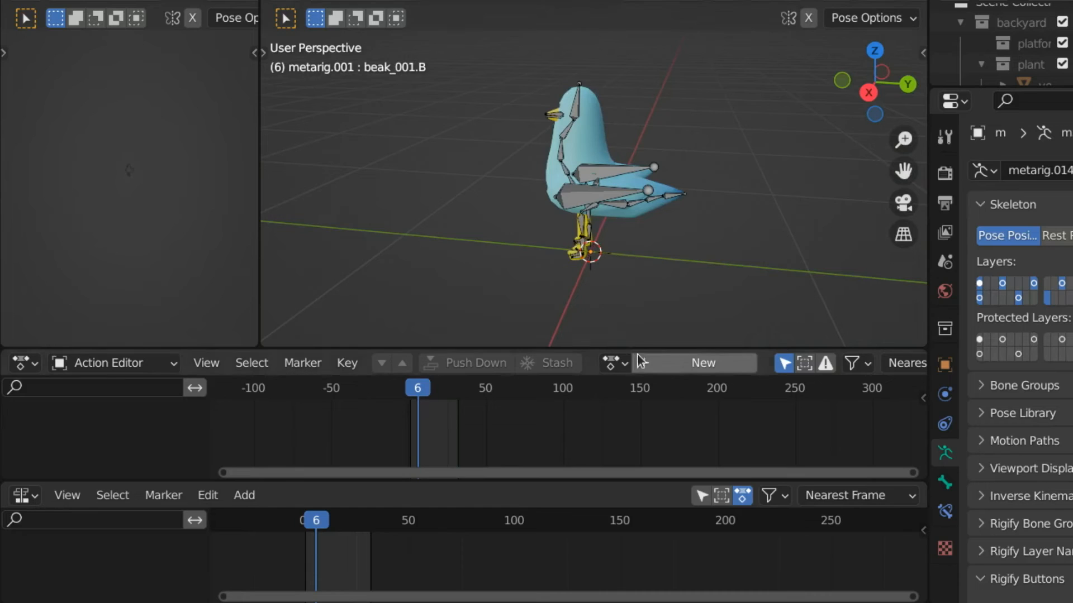
left_click_drag(420, 388, 407, 393)
left_click(700, 369)
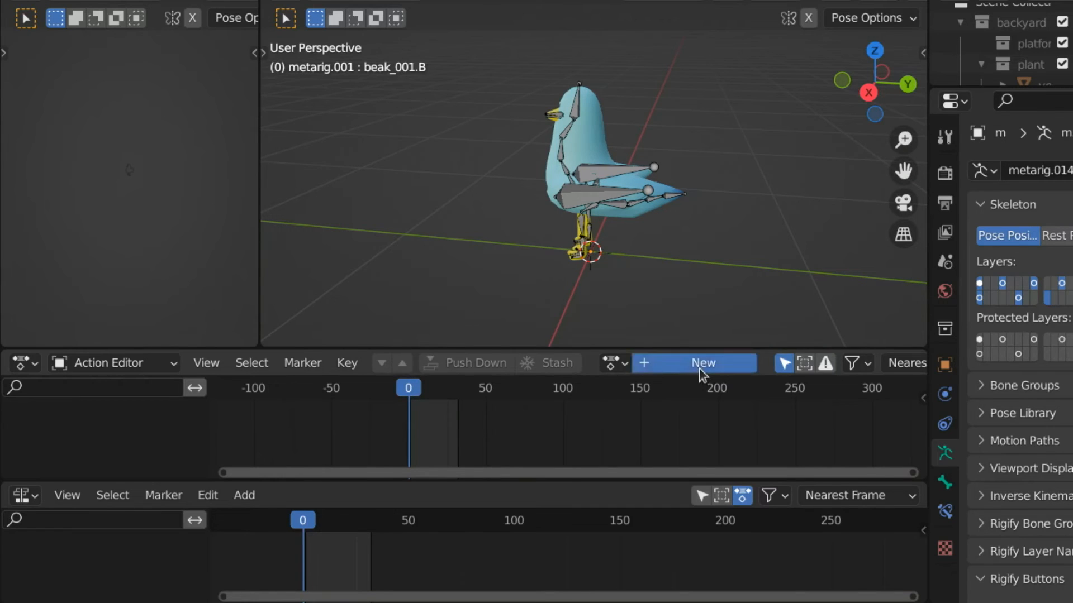
left_click(720, 360)
type("peck")
key("Return")
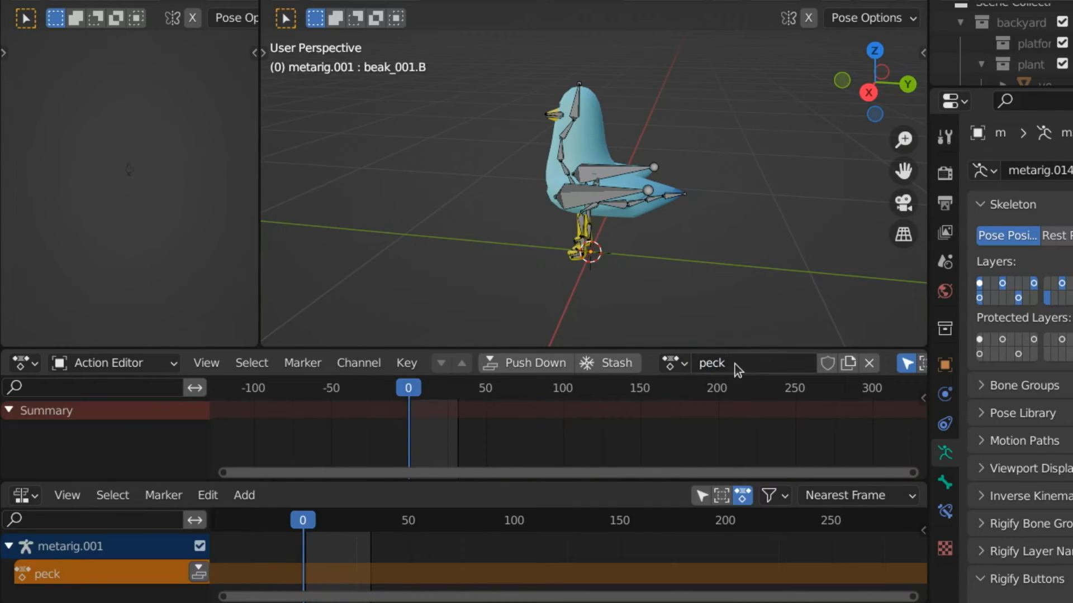
Step: Keyframe all of the bird's bones in the standing pose at frame 0
key("a")
key("i")
left_click(633, 240)
Step: Move to frame 15 and tilt the bird's upper body forward by rotating the spine.005 bone
scroll(622, 192, "up", 5)
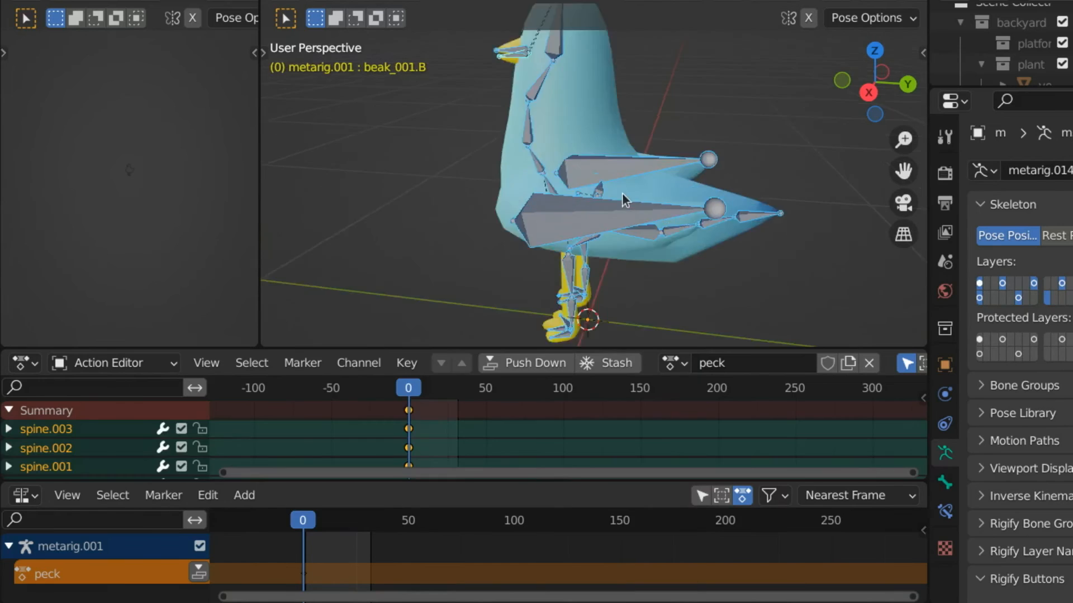
left_click(429, 391)
left_click_drag(428, 387, 431, 387)
left_click(694, 143)
scroll(732, 160, "down", 4)
key("r")
left_click(688, 106)
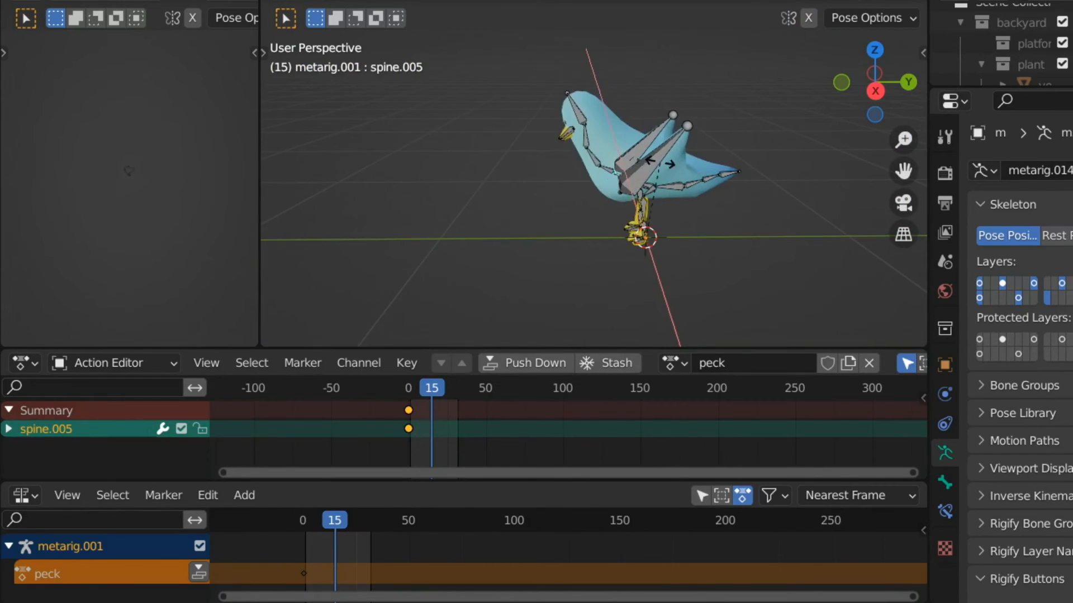
Step: Rotate the spine bones around the bird's chest to bend the body further down towards the ground
left_click(590, 158)
key("r")
left_click(603, 171)
left_click(605, 169)
key("r")
left_click(600, 179)
scroll(670, 174, "up", 6)
left_click(519, 82)
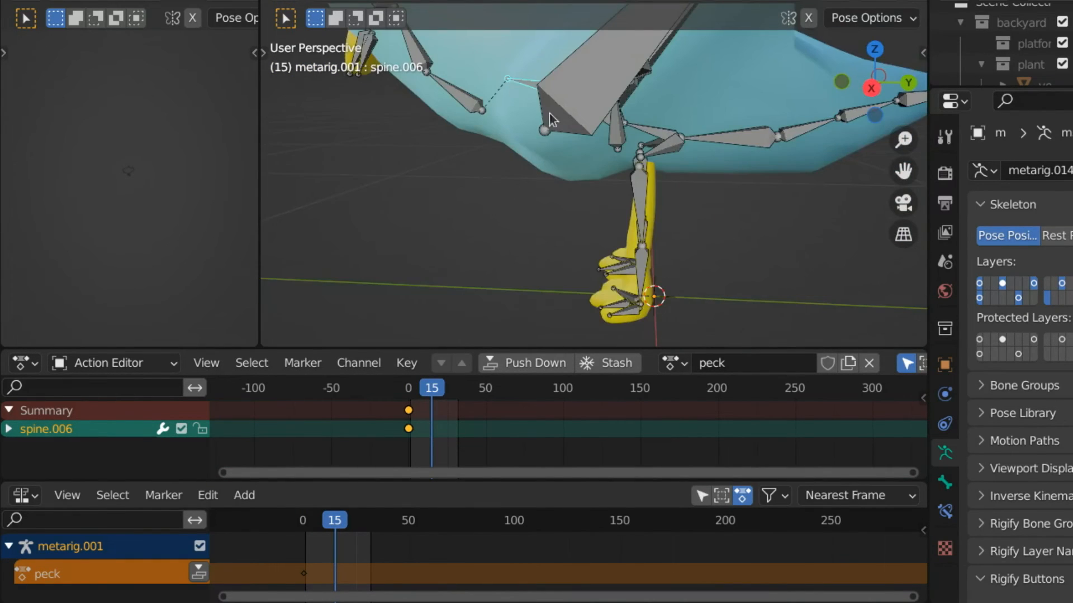
scroll(549, 112, "down", 5)
left_click(648, 181)
key("r")
left_click(665, 233)
Step: Rotate the neck bones to lower the beak to the ground, and keyframe all bones at frame 15
scroll(665, 234, "up", 4)
middle_click_drag(758, 207, 746, 229)
left_click(457, 161)
key("r")
left_click(464, 168)
left_click(497, 177)
left_click(528, 178)
key("r")
scroll(649, 247, "down", 4)
key("a")
key("i")
left_click(579, 334)
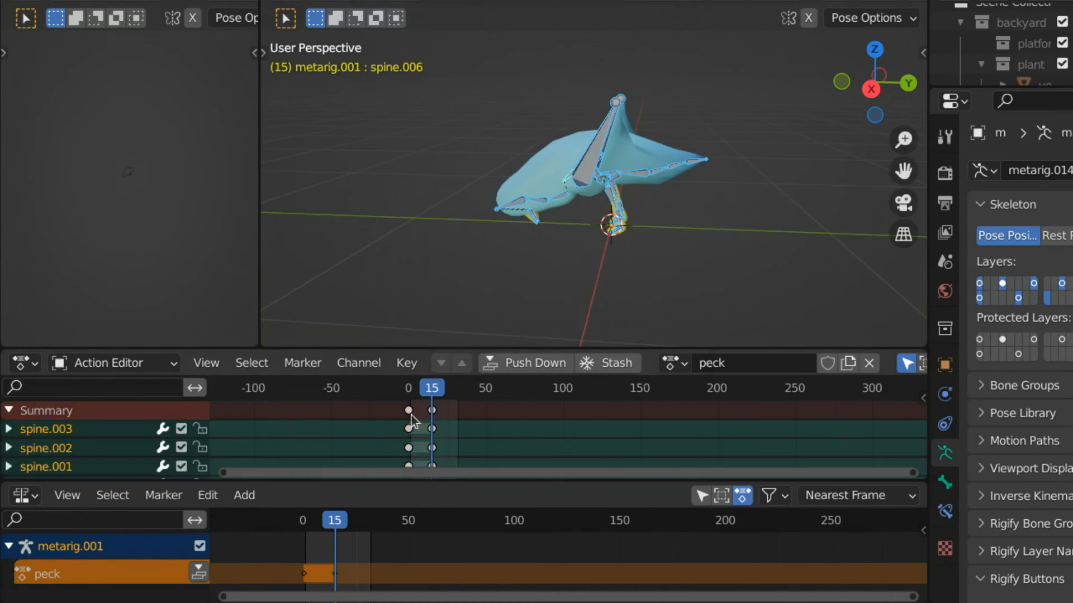
Step: Duplicate the frame 0 keyframes to the end of the frame range and play back the peck animation
left_click(409, 412)
key("shift+d")
left_click(510, 413)
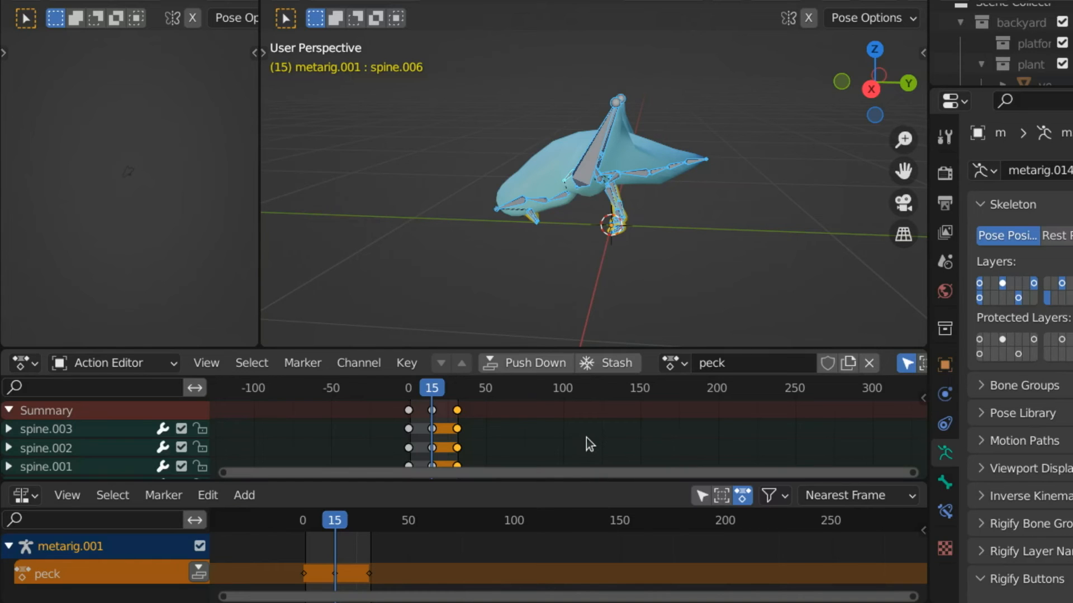
key("space")
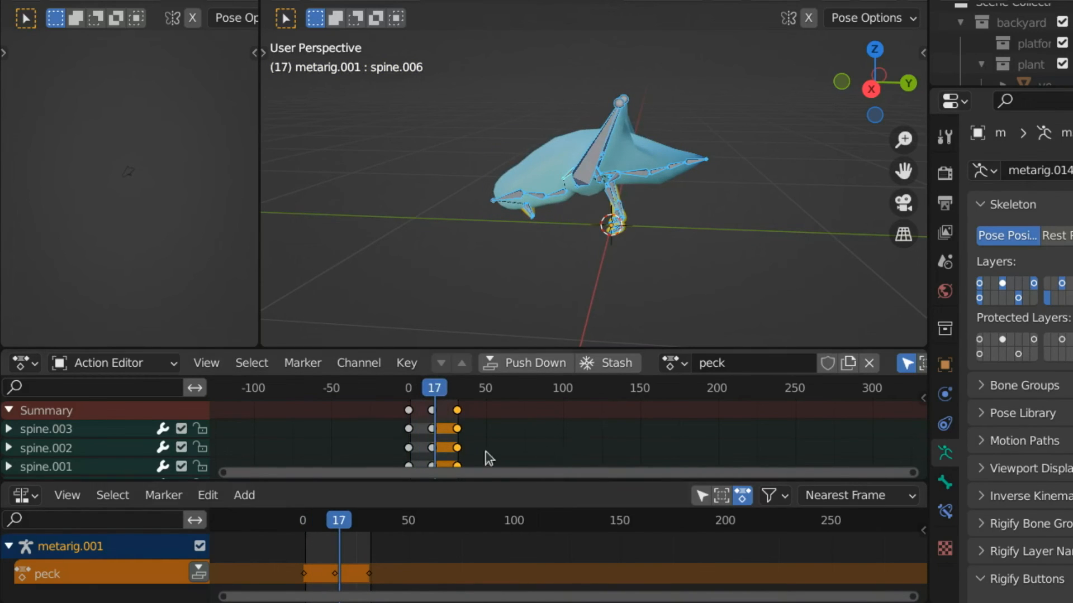
Step: Push the peck action down to an NLA track and export the bird collection as FBX to the Unity project
left_click(200, 572)
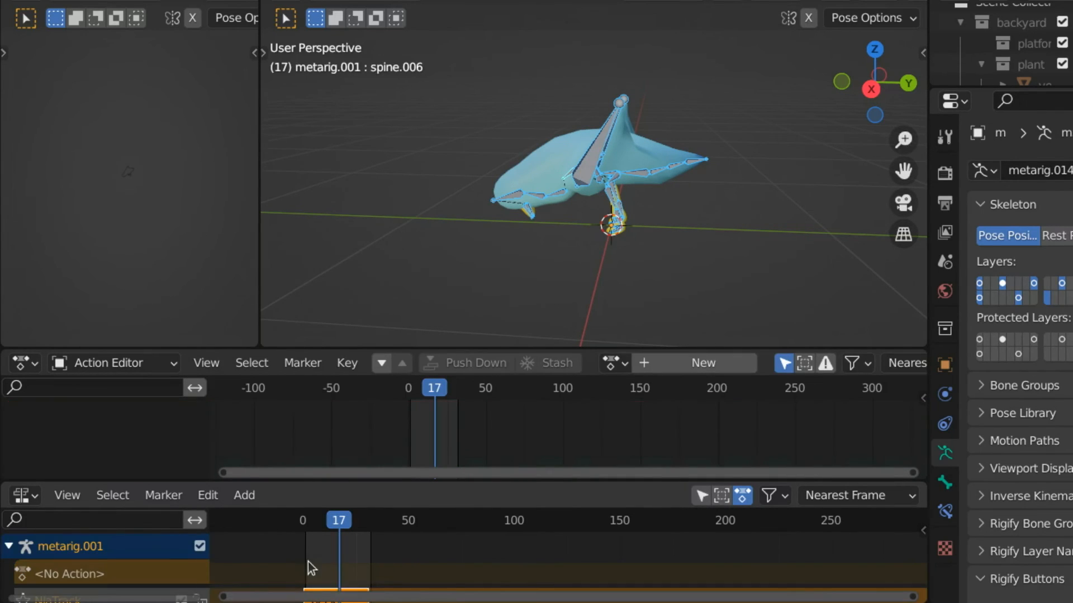
scroll(307, 562, "down", 2)
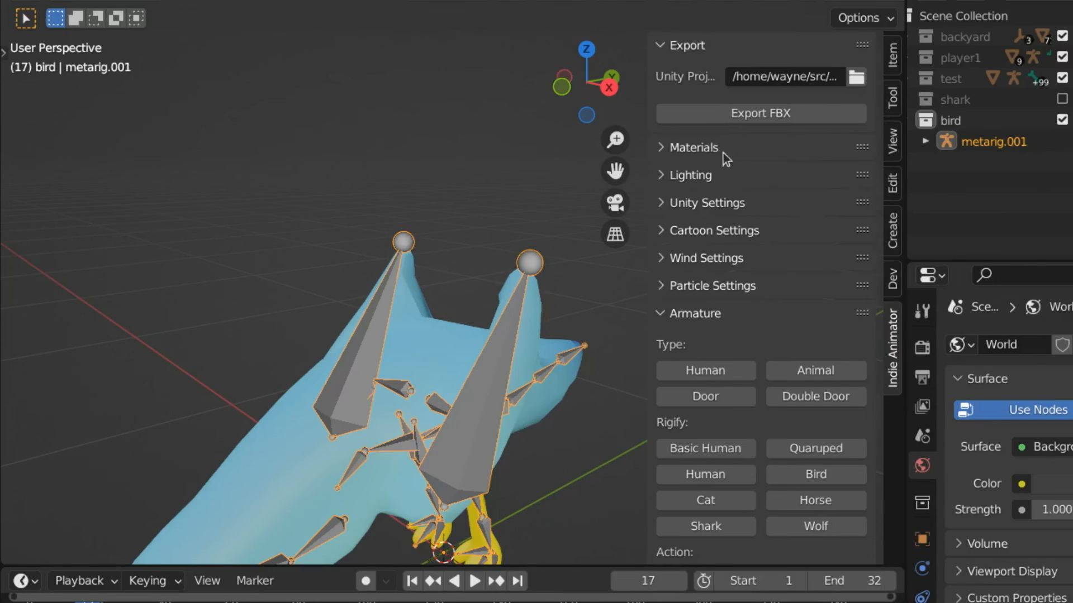
left_click(986, 121)
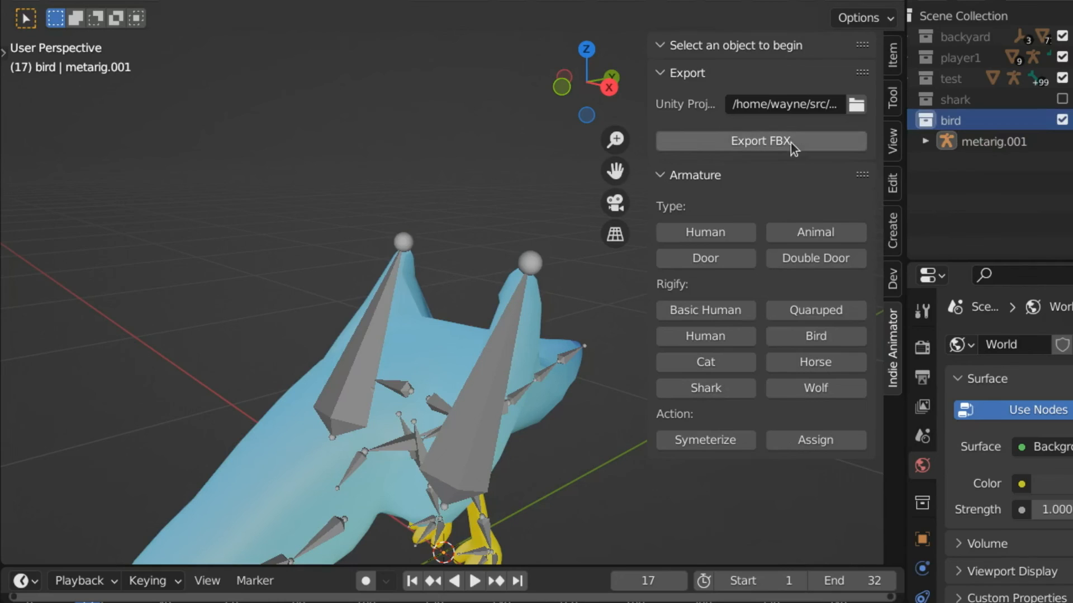
left_click(790, 143)
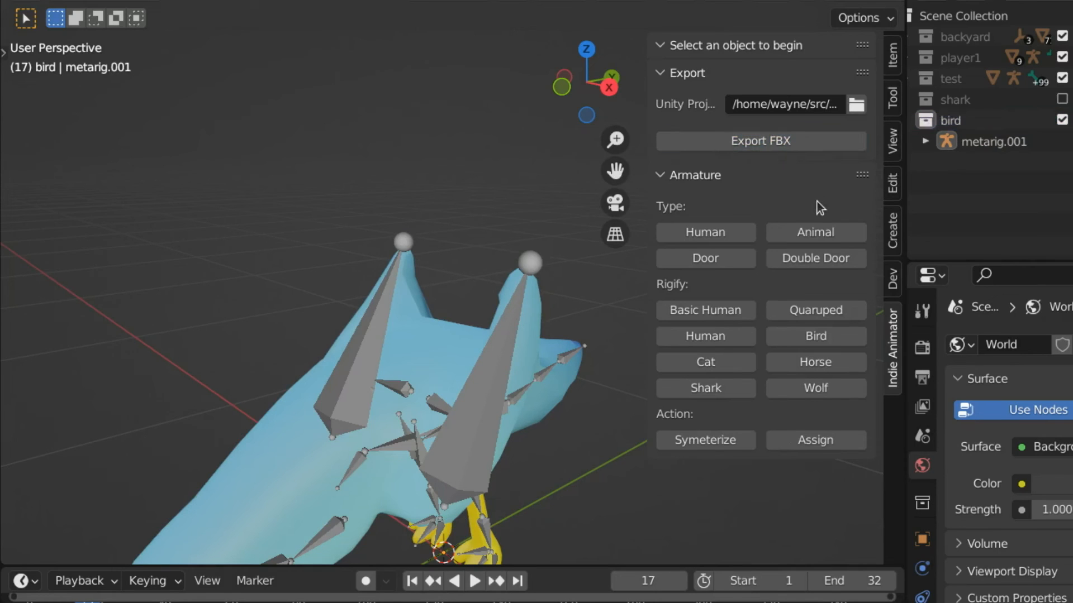
Step: Switch to Unity, run the Playground scene in play mode, and select the bird object in the hierarchy
key("alt+Tab")
key("alt+Tab")
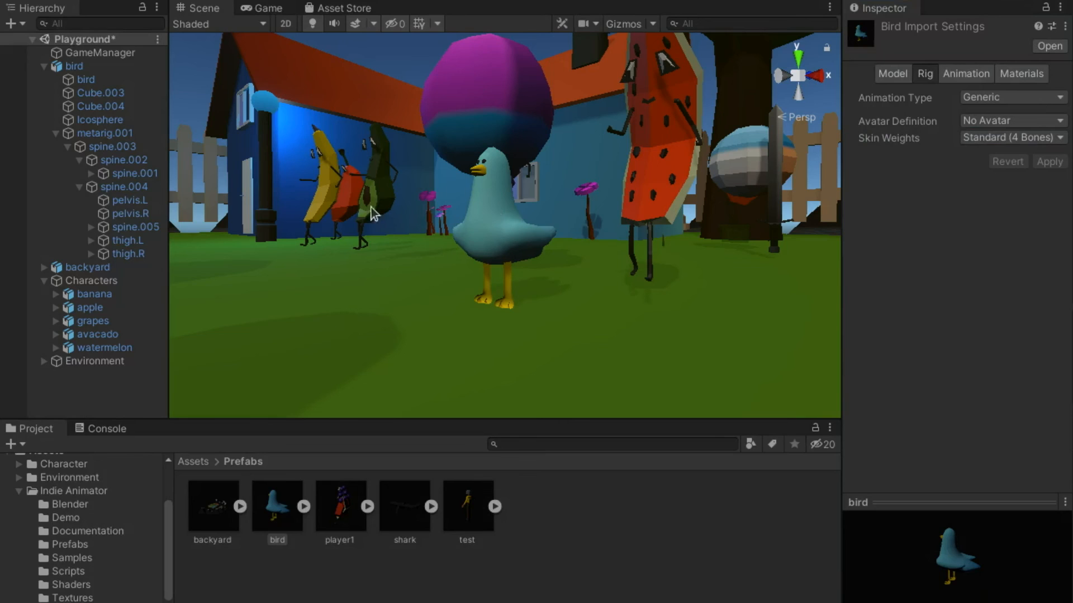
key("ctrl+p")
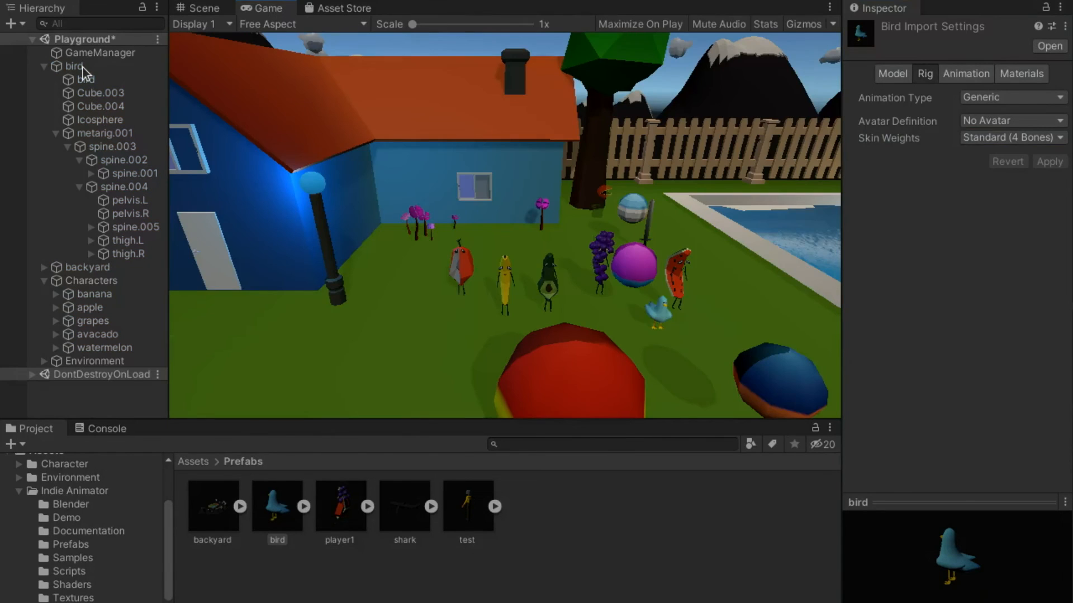
left_click(83, 68)
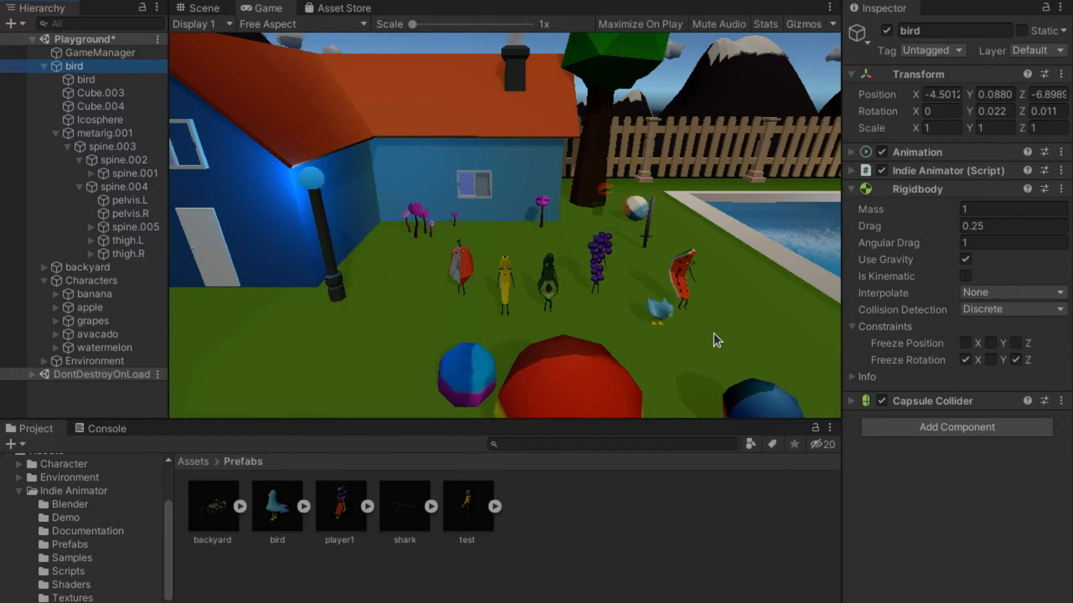
Step: Test the bird by walking it among the fruit characters on the lawn, and inspect it in the Scene view
left_click(659, 307)
key("d")
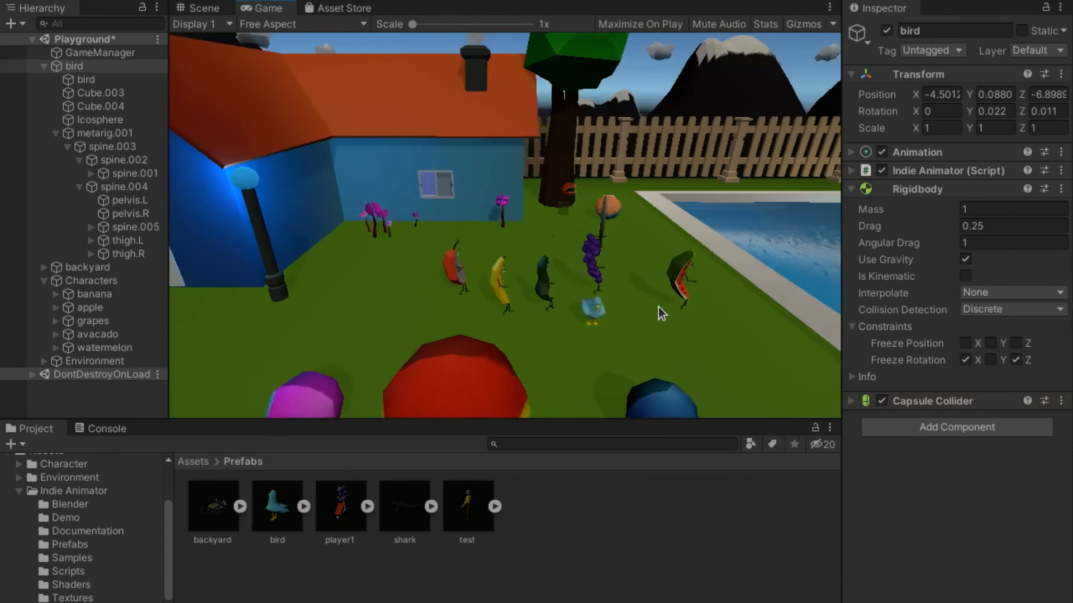
key("s")
key("d")
key("w")
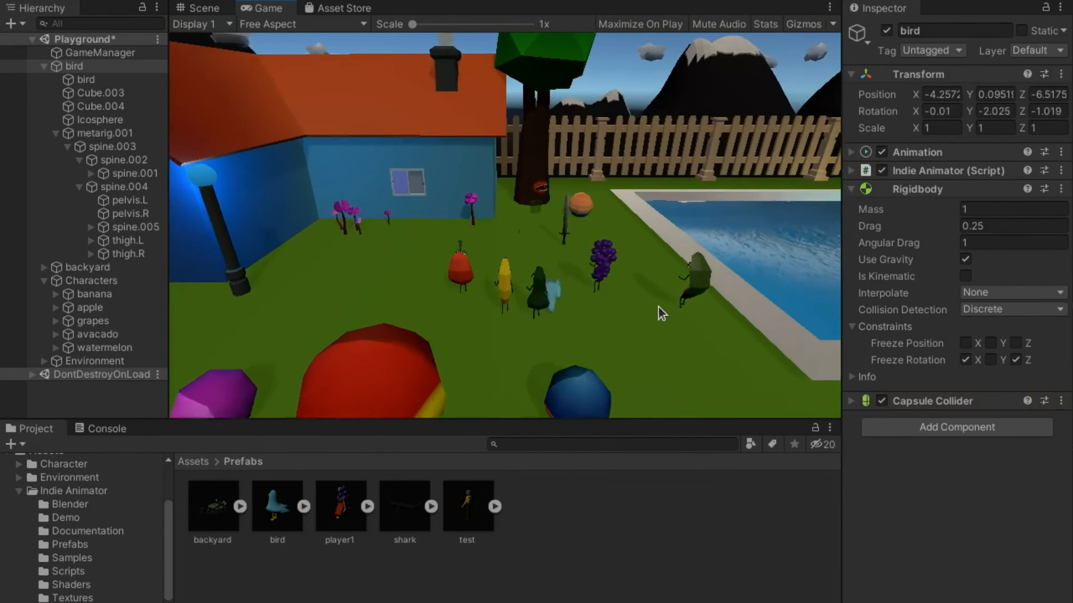
key("d")
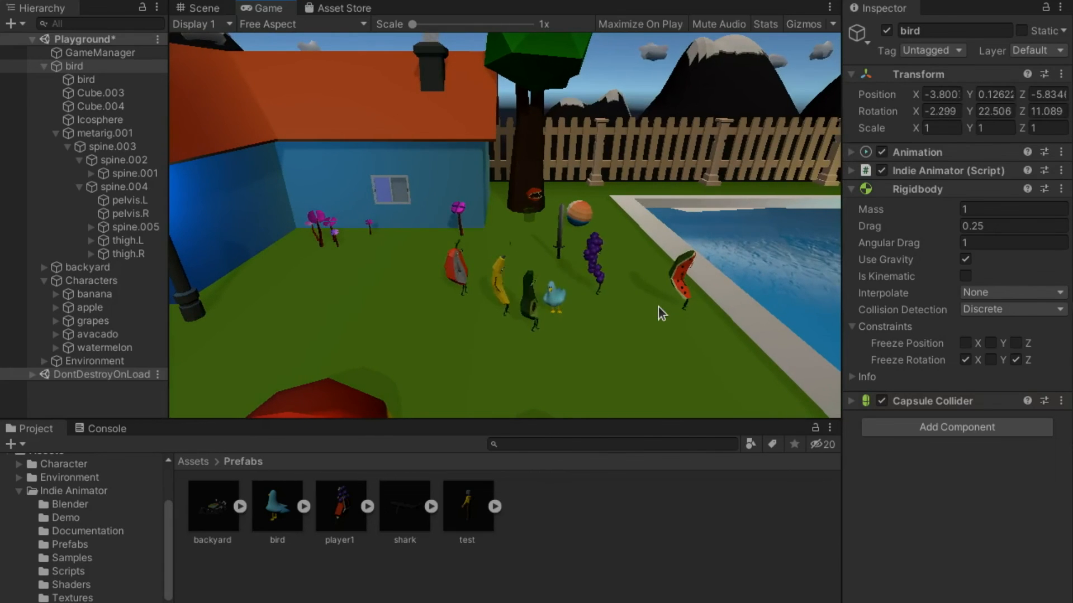
key("a")
key("s")
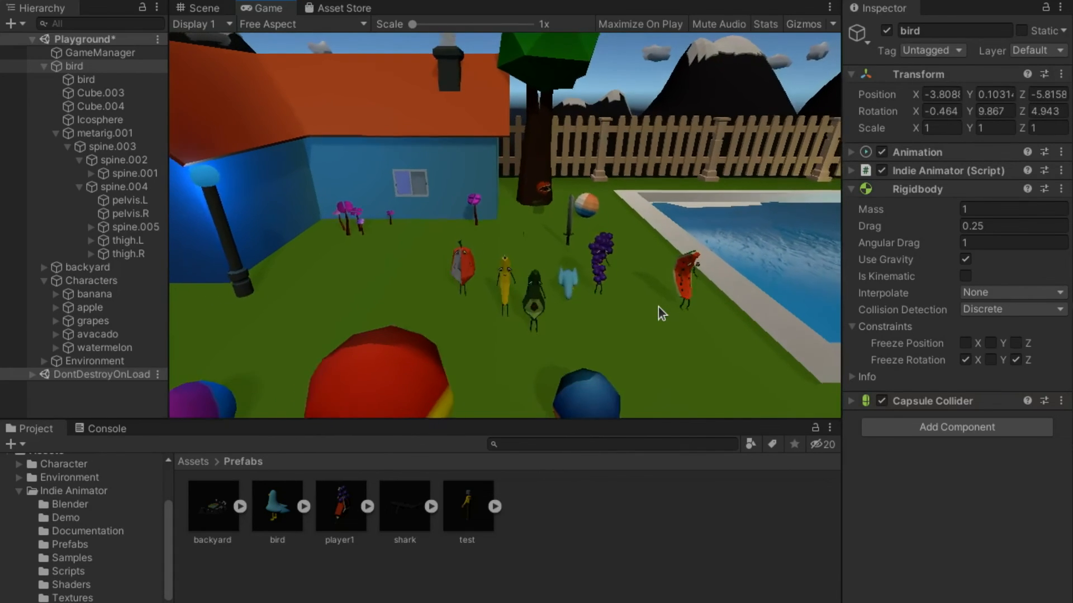
key("a")
key("w")
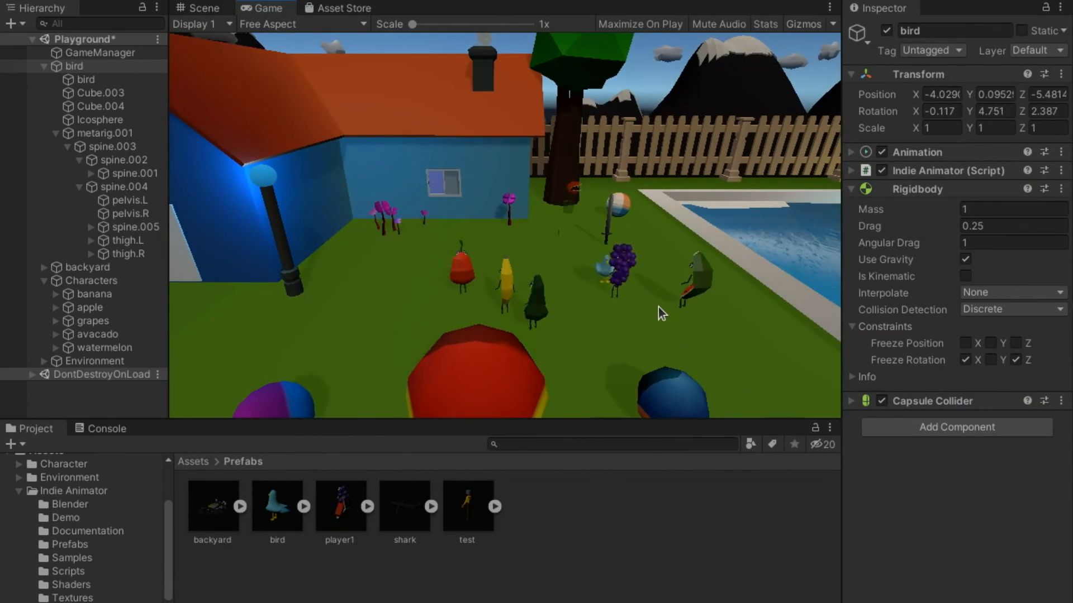
key("d")
key("w")
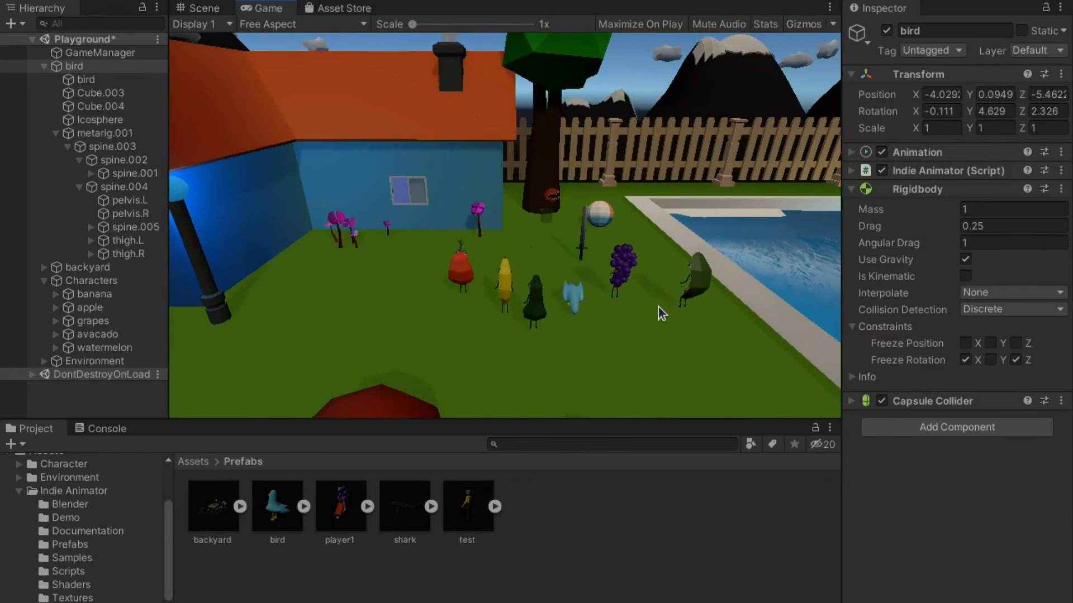
key("d")
key("w")
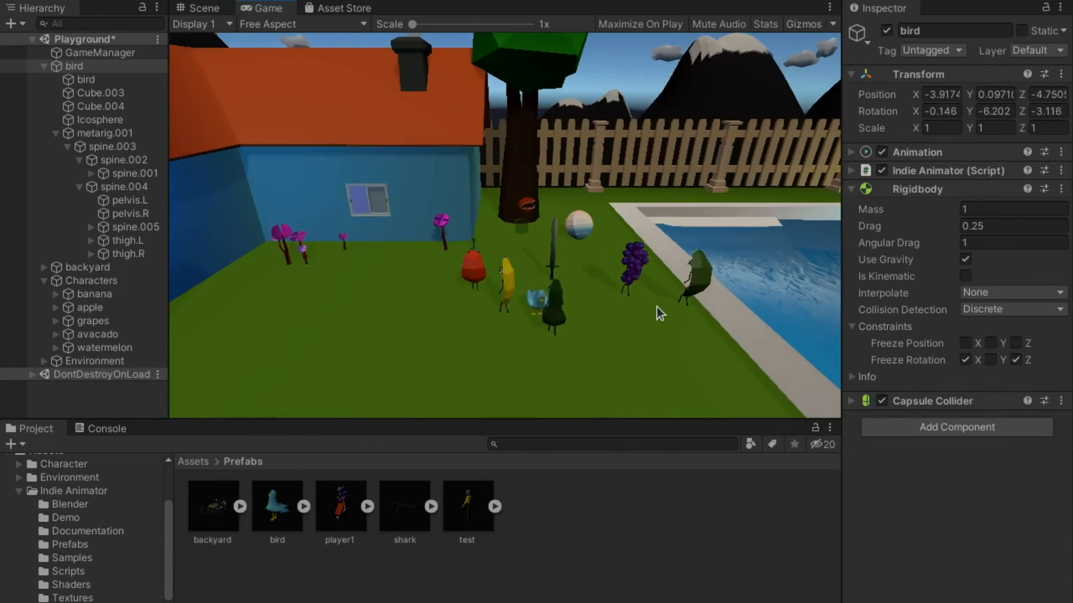
key("a")
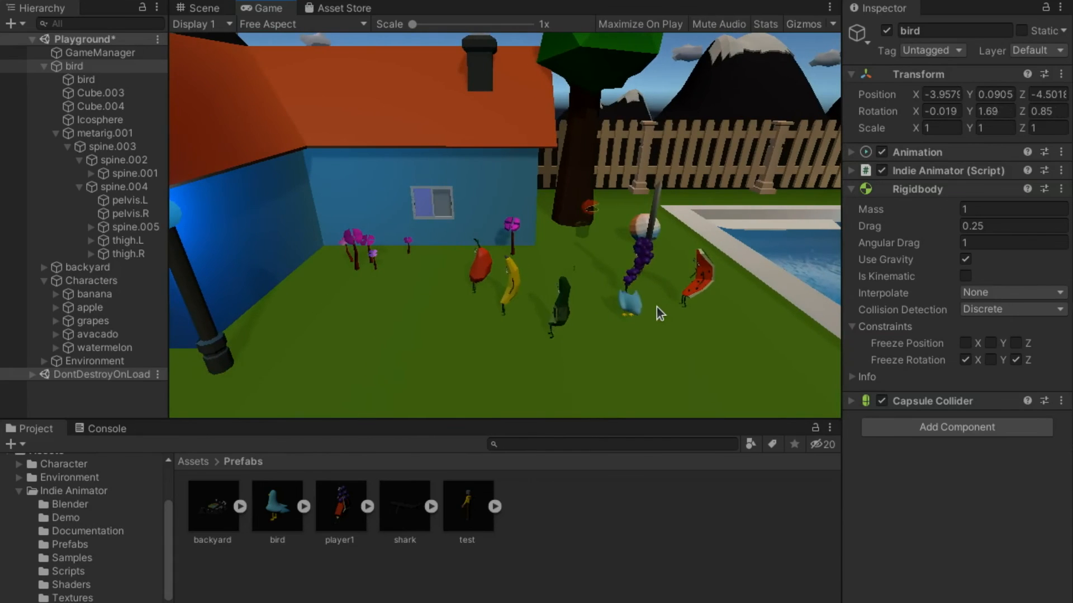
key("s")
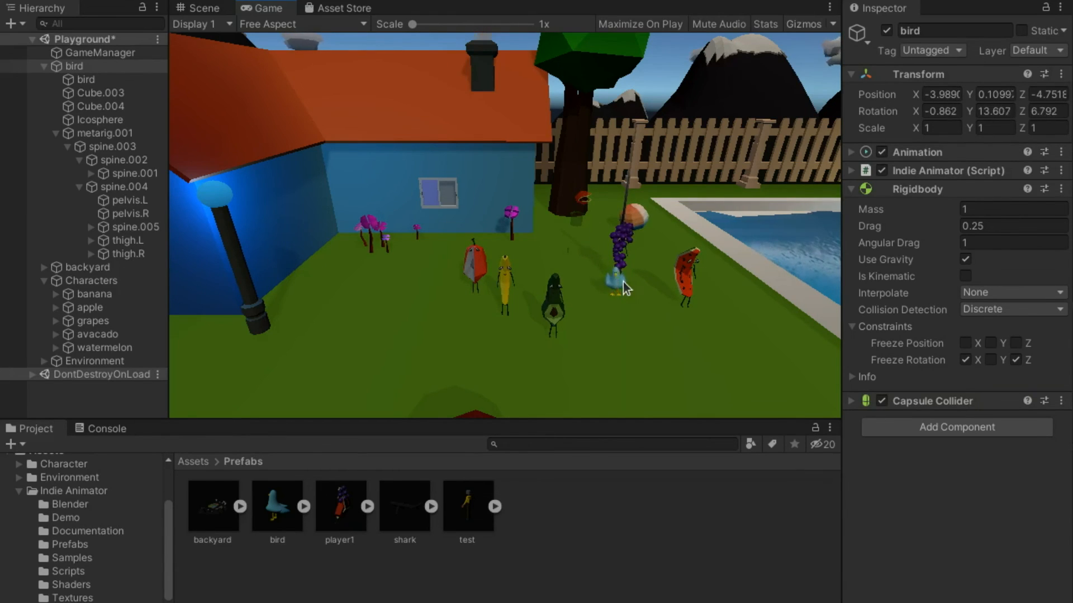
left_click(211, 9)
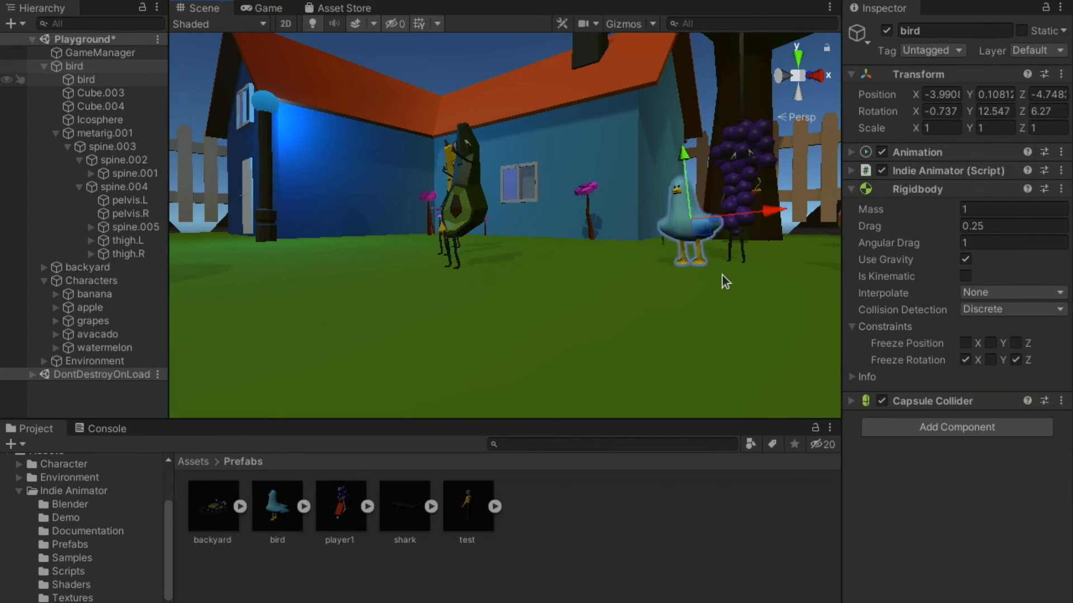